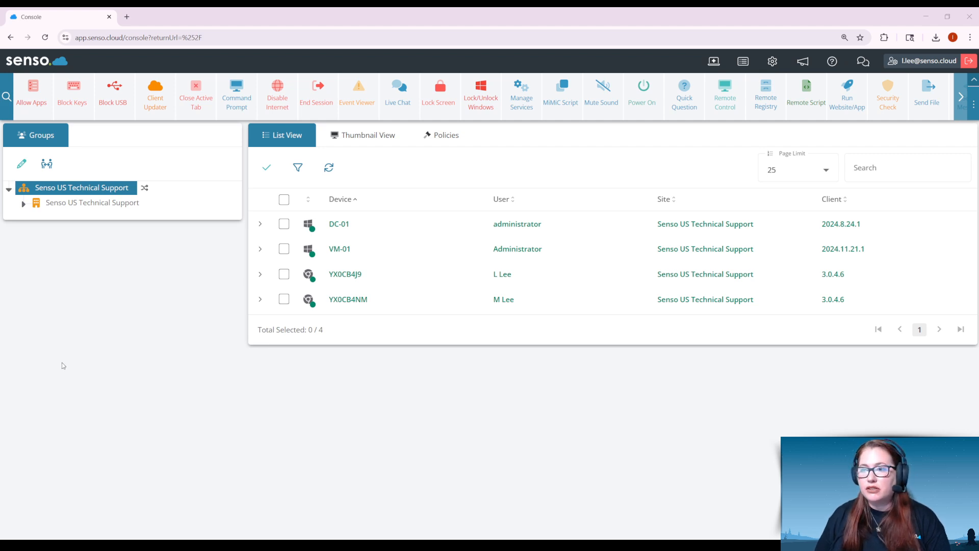
- Open the Admin Centre and view the Delegated Users and Import Users (CSV) pages for console users
{"action": "left_click", "coordinate": [773, 62]}
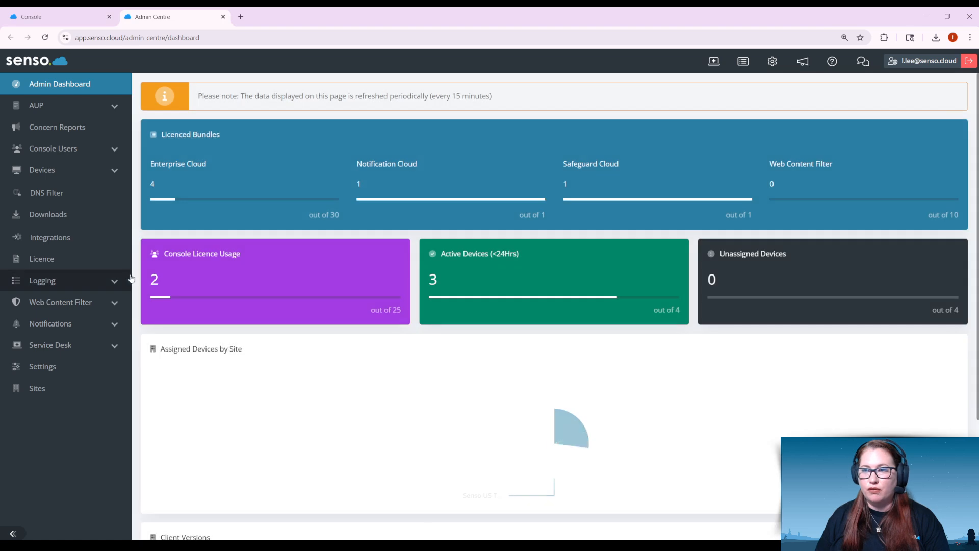
{"action": "left_click", "coordinate": [102, 153]}
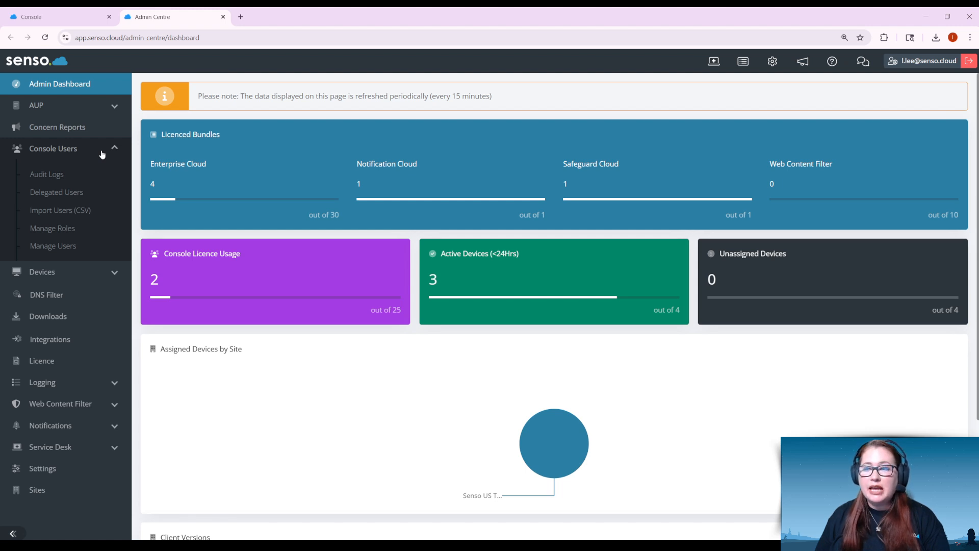
{"action": "left_click", "coordinate": [50, 194]}
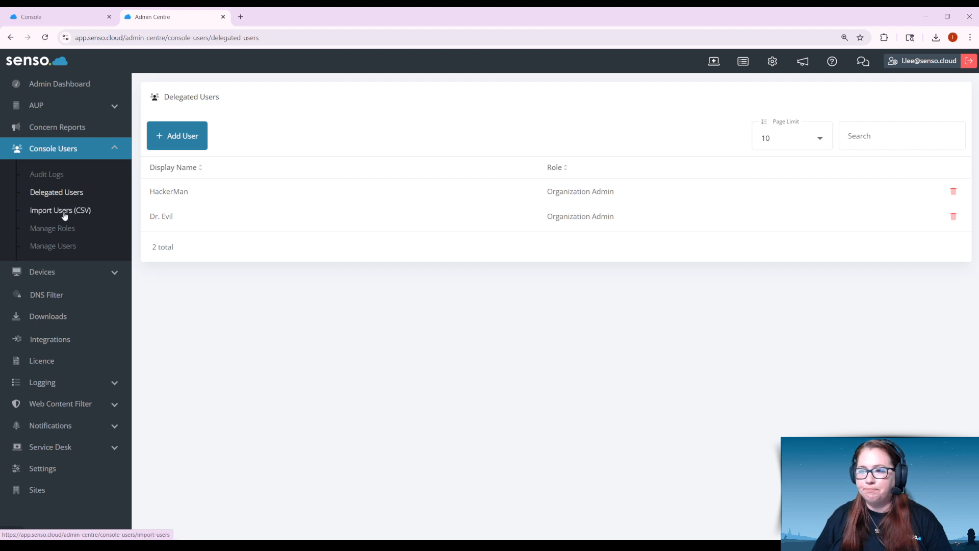
{"action": "left_click", "coordinate": [64, 212]}
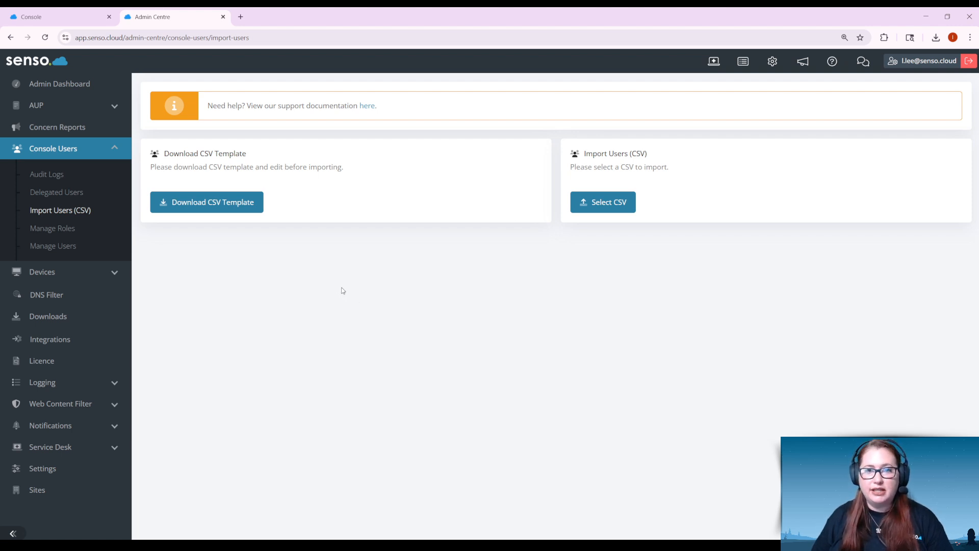
- Open the console users' role management page and start adding a new role
{"action": "left_click", "coordinate": [62, 230]}
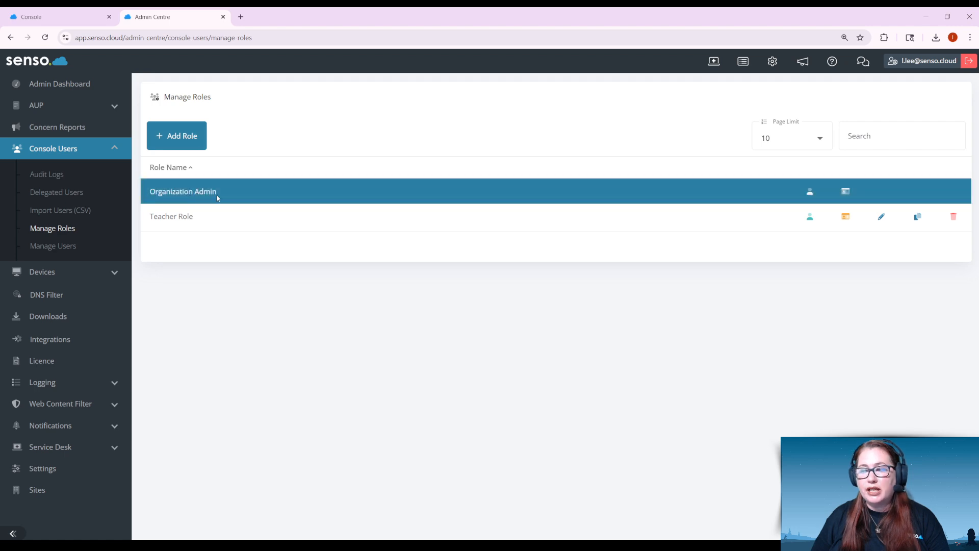
{"action": "left_click", "coordinate": [188, 142]}
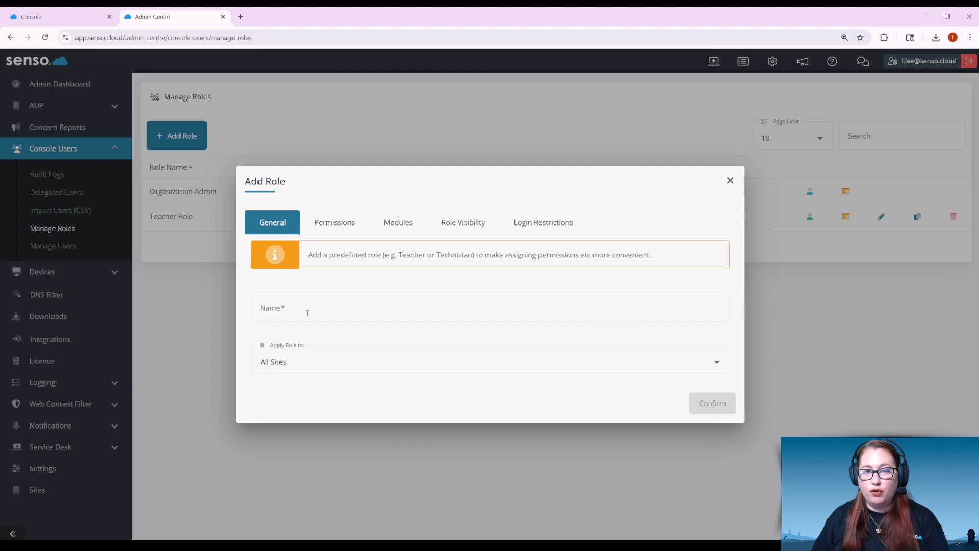
- Try applying the new role to Selected Sites and User assigned Sites, and return its scope to All Sites
{"action": "left_click", "coordinate": [301, 359]}
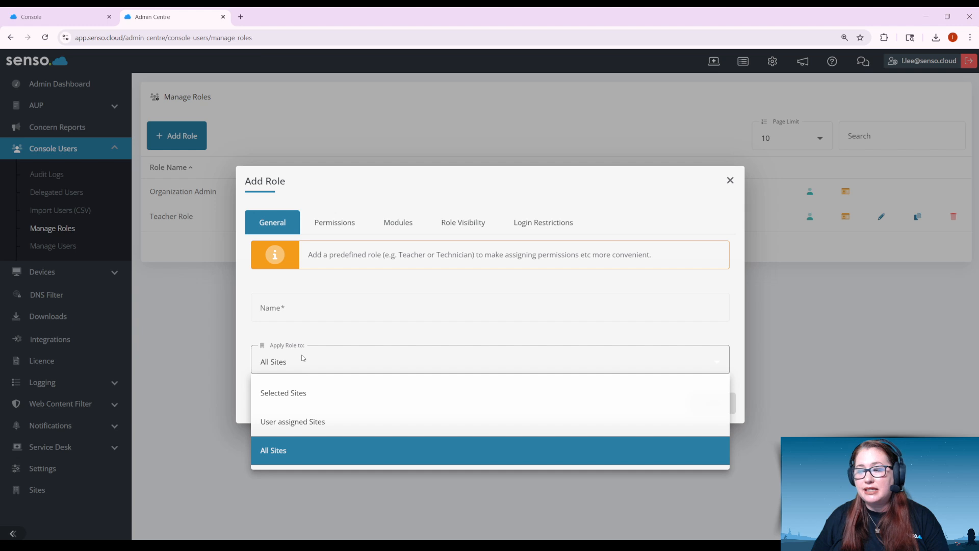
{"action": "left_click", "coordinate": [302, 392]}
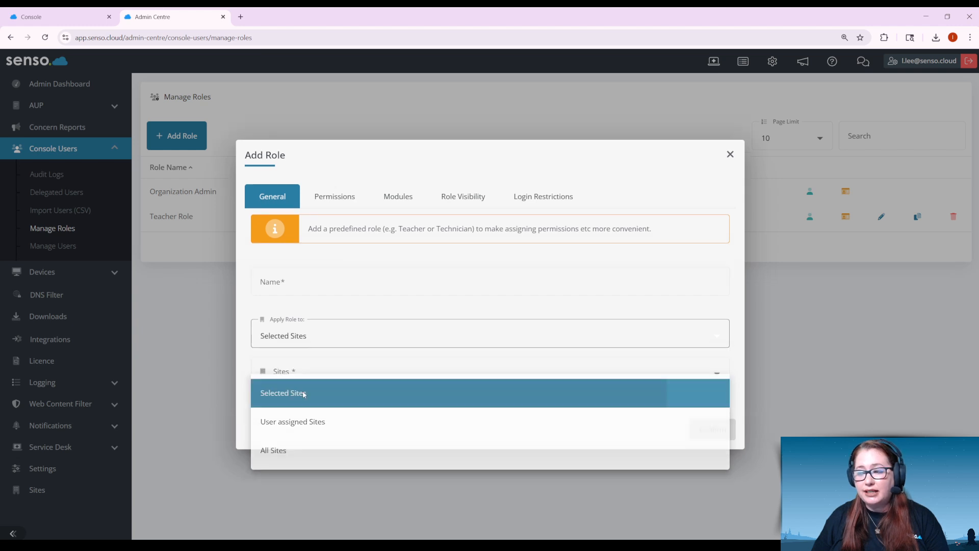
{"action": "left_click", "coordinate": [357, 371]}
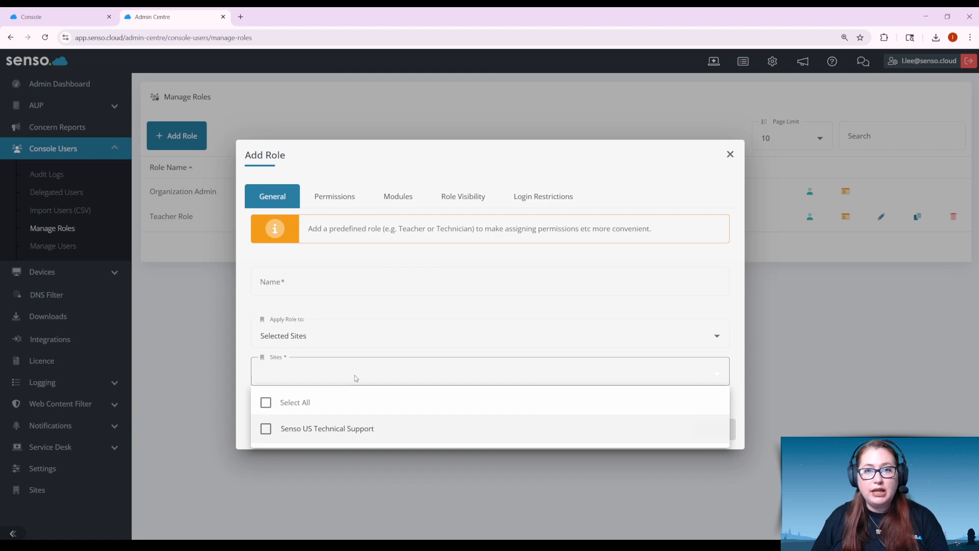
{"action": "left_click", "coordinate": [369, 310]}
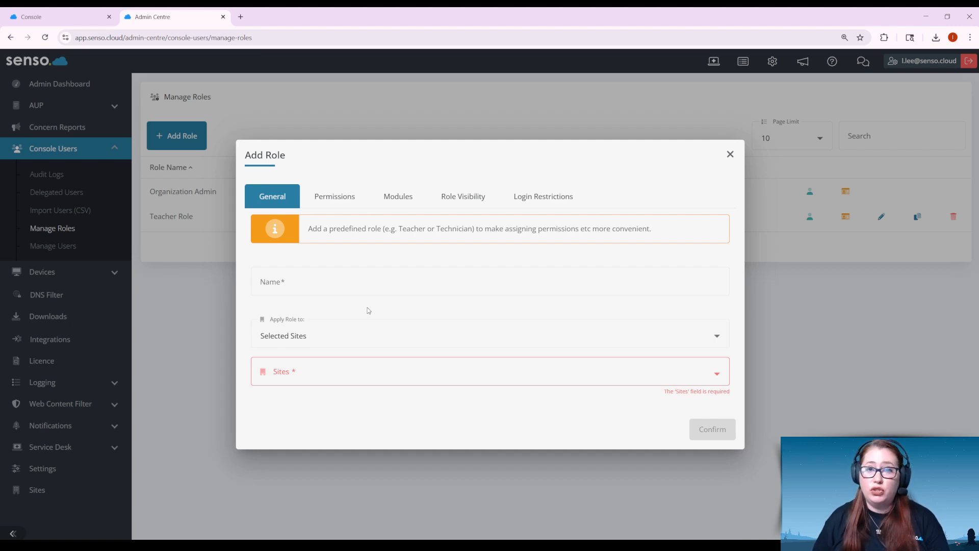
{"action": "left_click", "coordinate": [344, 341]}
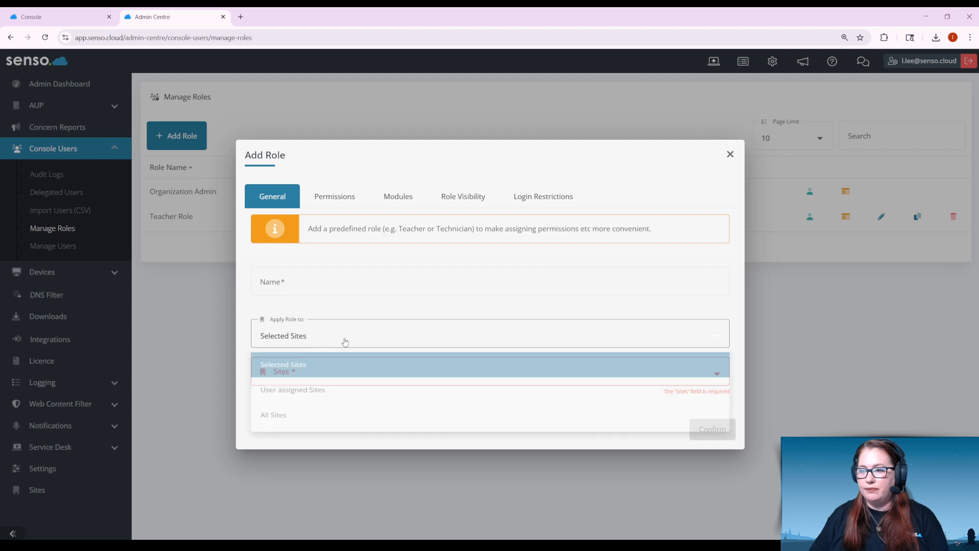
{"action": "left_click", "coordinate": [325, 393]}
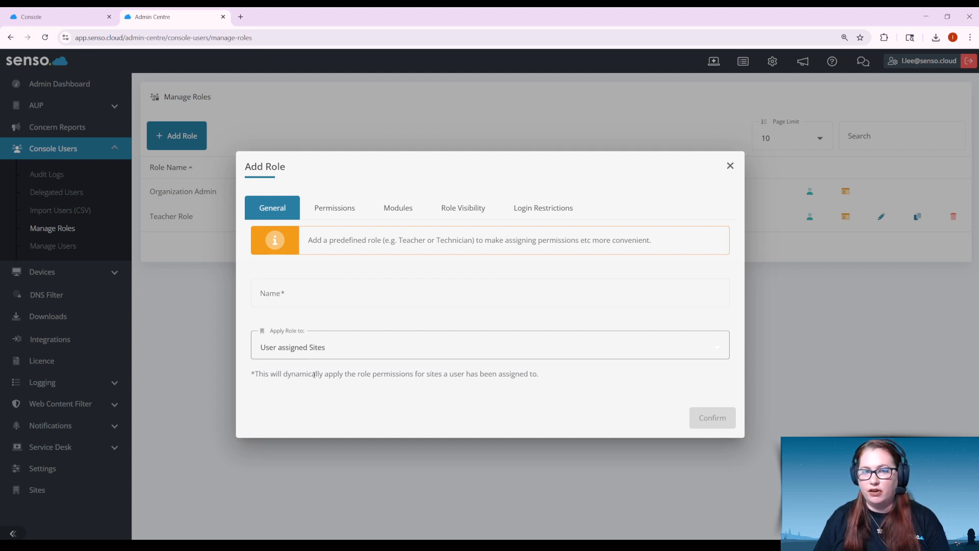
{"action": "left_click", "coordinate": [338, 356]}
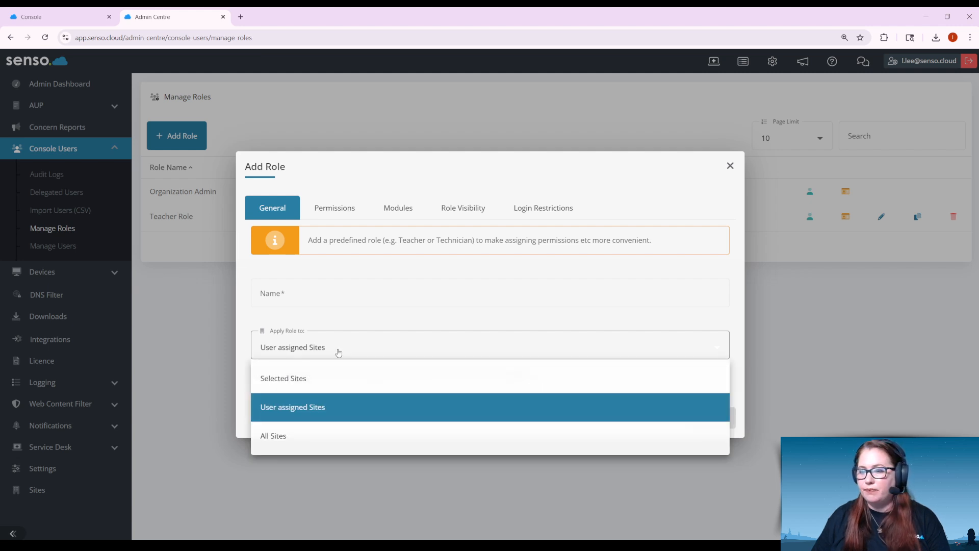
{"action": "left_click", "coordinate": [312, 437]}
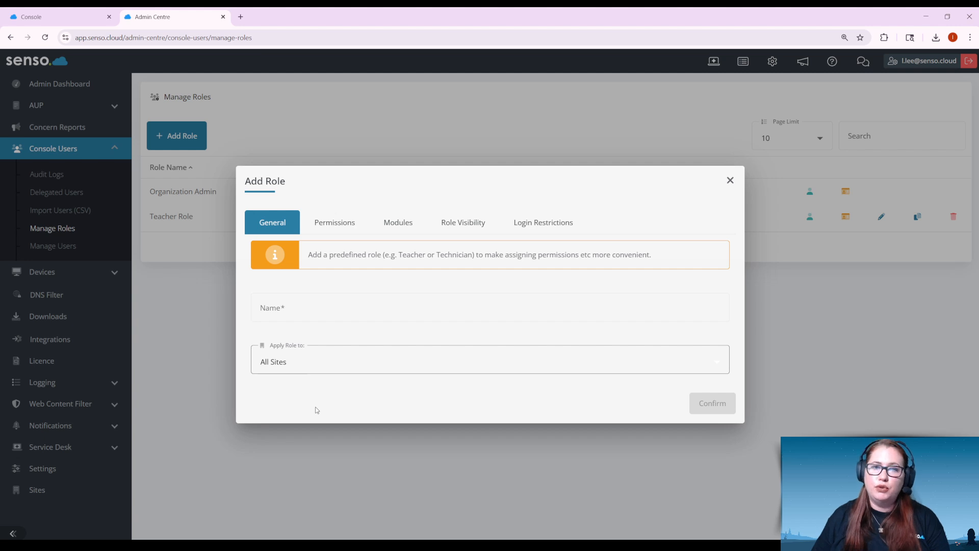
- Display the new role's permissions with a page limit of 100
{"action": "left_click", "coordinate": [339, 227]}
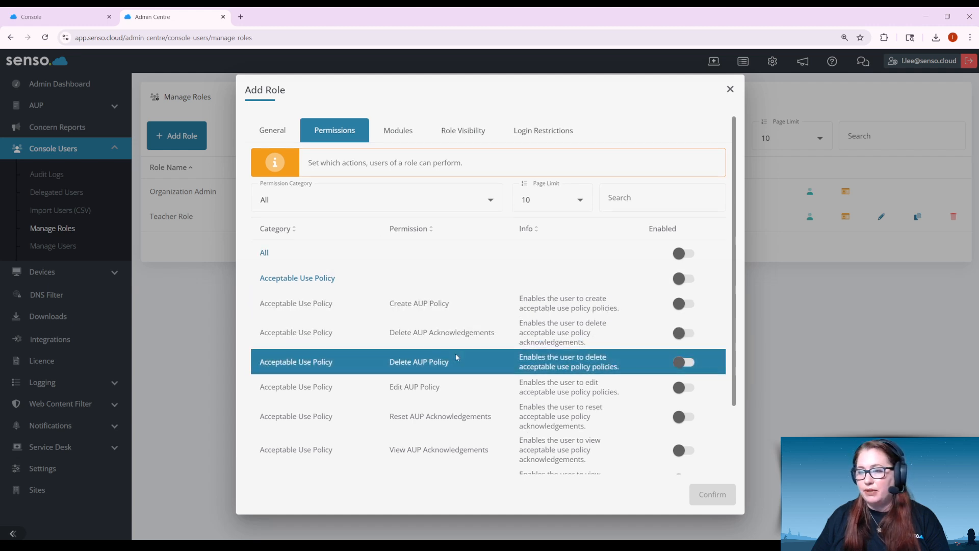
{"action": "scroll", "coordinate": [455, 353], "scroll_direction": "down", "scroll_amount": 2}
{"action": "scroll", "coordinate": [455, 354], "scroll_direction": "up", "scroll_amount": 2}
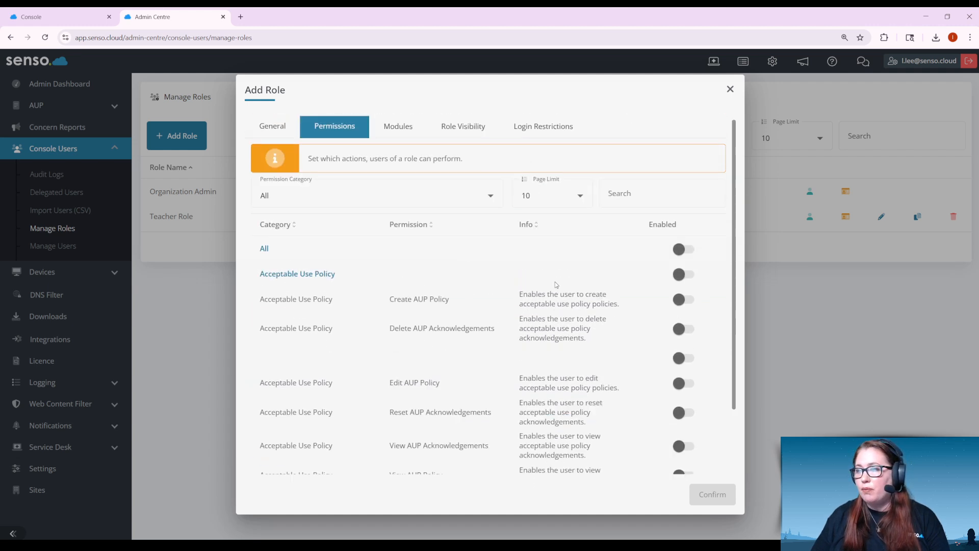
{"action": "left_click", "coordinate": [574, 199]}
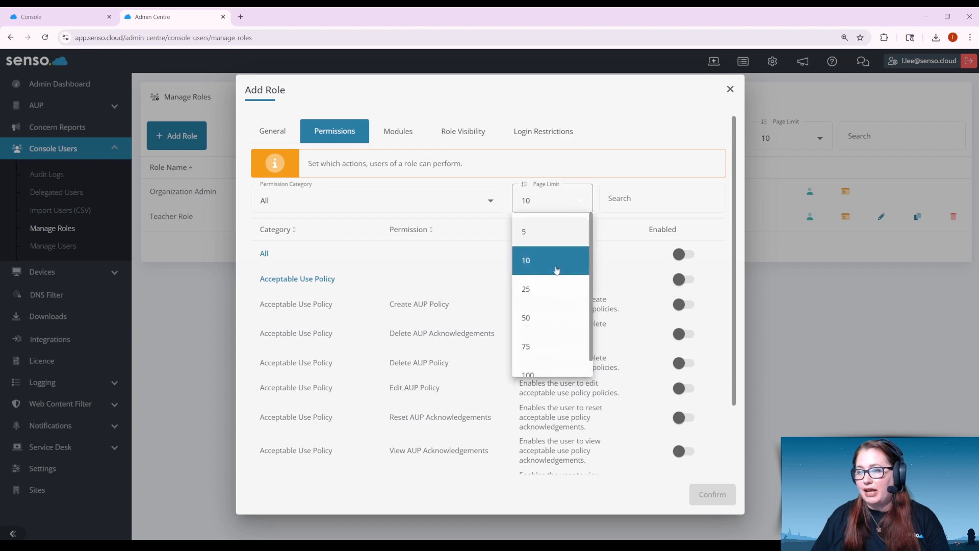
{"action": "left_click", "coordinate": [540, 373]}
- Look through the list of available permissions across the Acceptable Use Policy, Admin and Asset categories
{"action": "scroll", "coordinate": [431, 327], "scroll_direction": "down", "scroll_amount": 1}
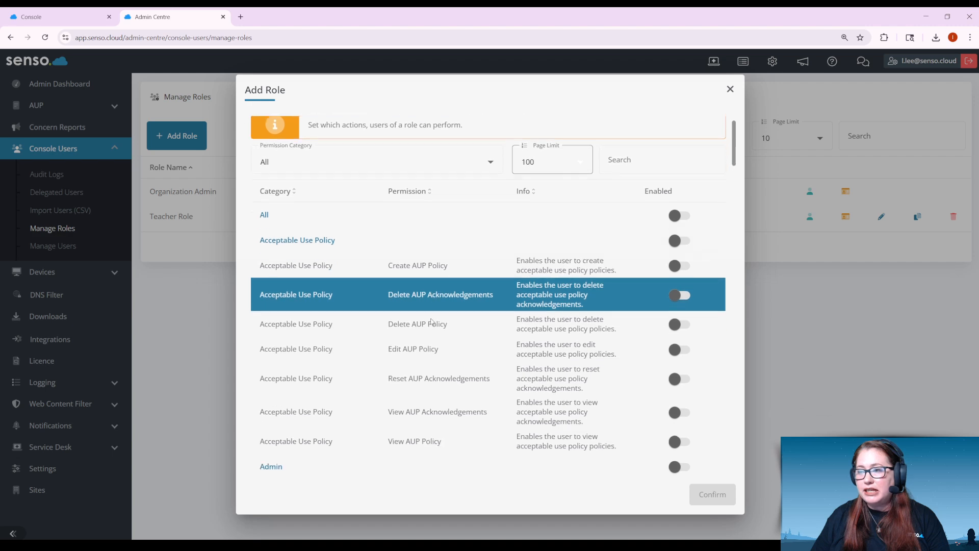
{"action": "scroll", "coordinate": [431, 322], "scroll_direction": "down", "scroll_amount": 6}
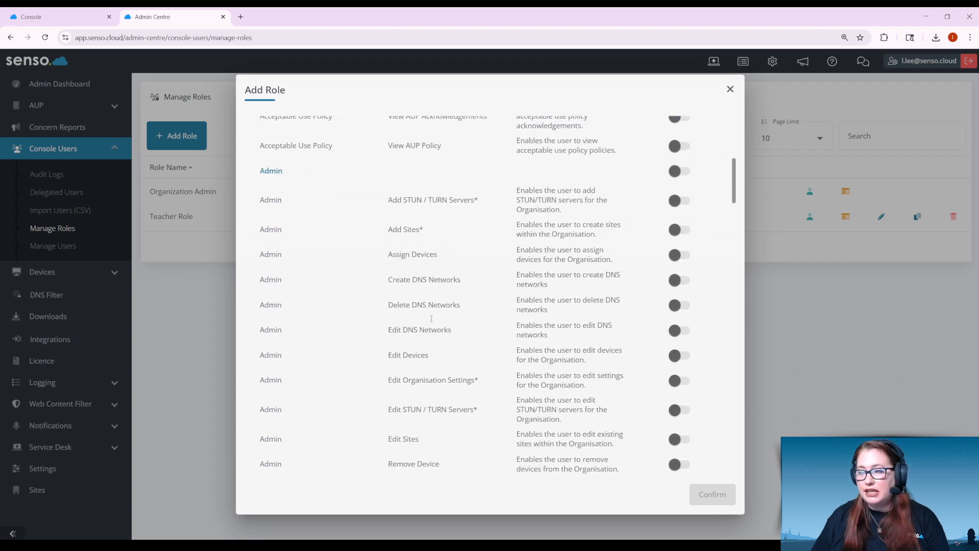
{"action": "scroll", "coordinate": [431, 318], "scroll_direction": "down", "scroll_amount": 15}
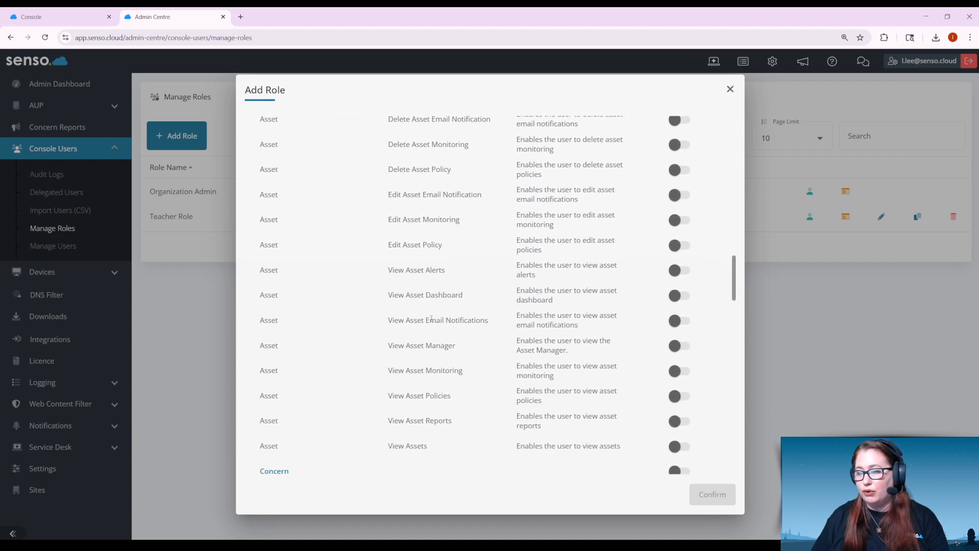
{"action": "scroll", "coordinate": [431, 319], "scroll_direction": "down", "scroll_amount": 8}
{"action": "scroll", "coordinate": [430, 316], "scroll_direction": "up", "scroll_amount": 13}
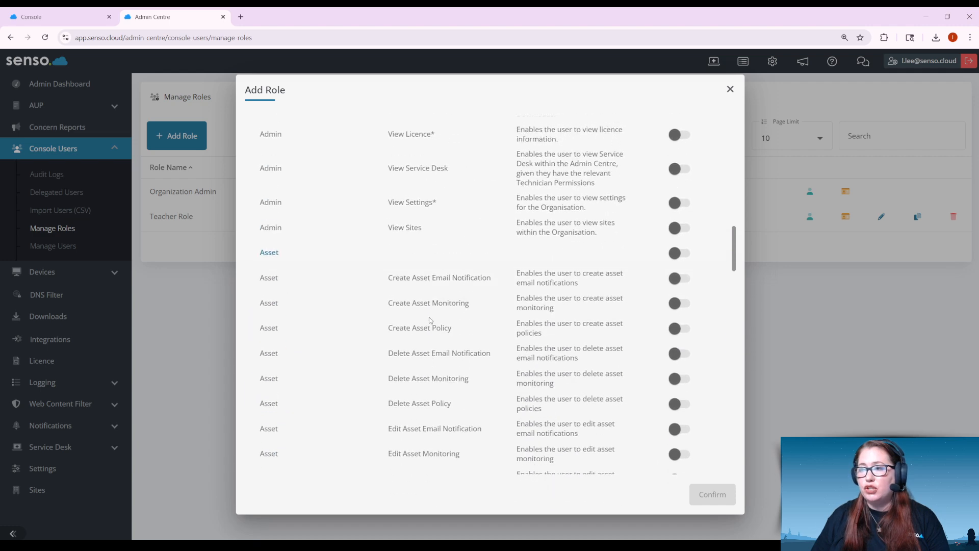
{"action": "scroll", "coordinate": [430, 320], "scroll_direction": "up", "scroll_amount": 15}
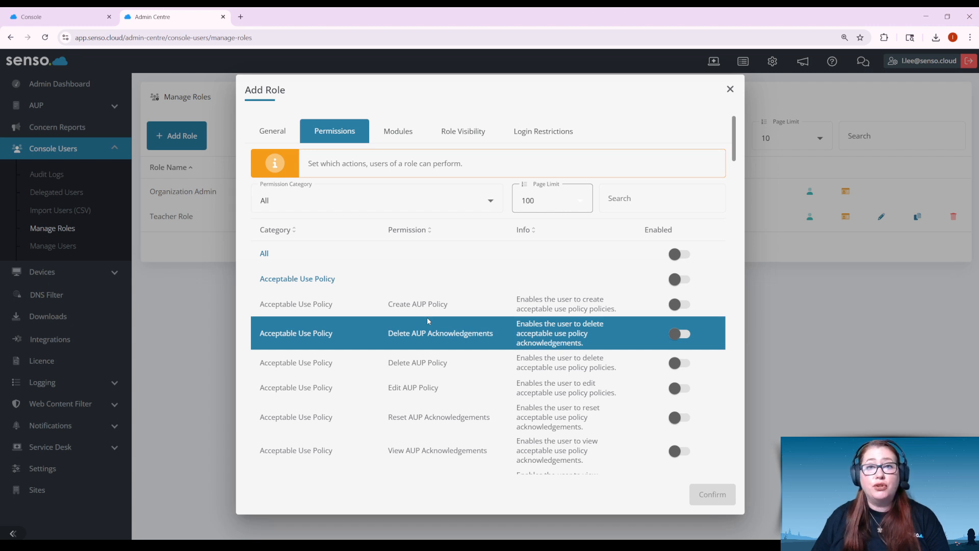
- View the role permissions filtered by the Acceptable Use Policy, Admin, Asset and Concern categories in turn
{"action": "left_click", "coordinate": [390, 198]}
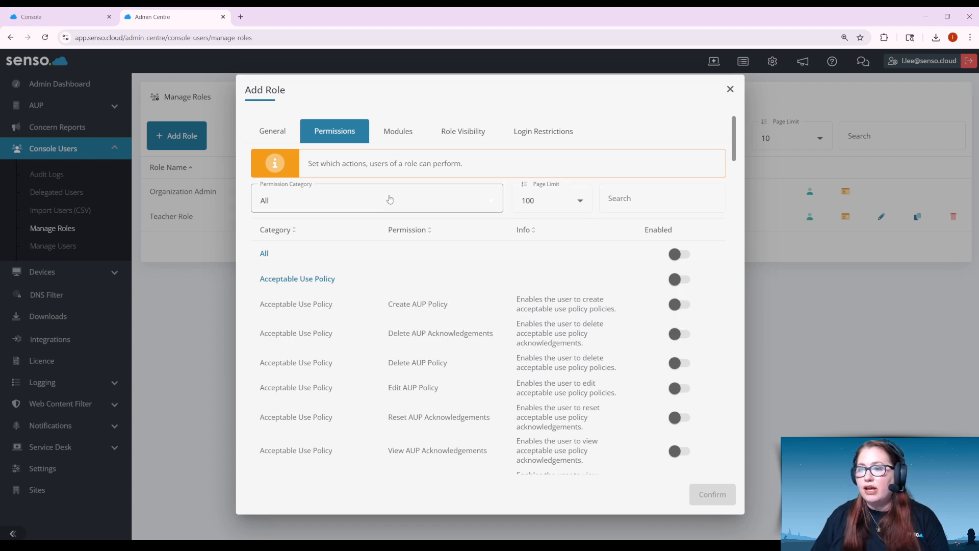
{"action": "left_click", "coordinate": [357, 260]}
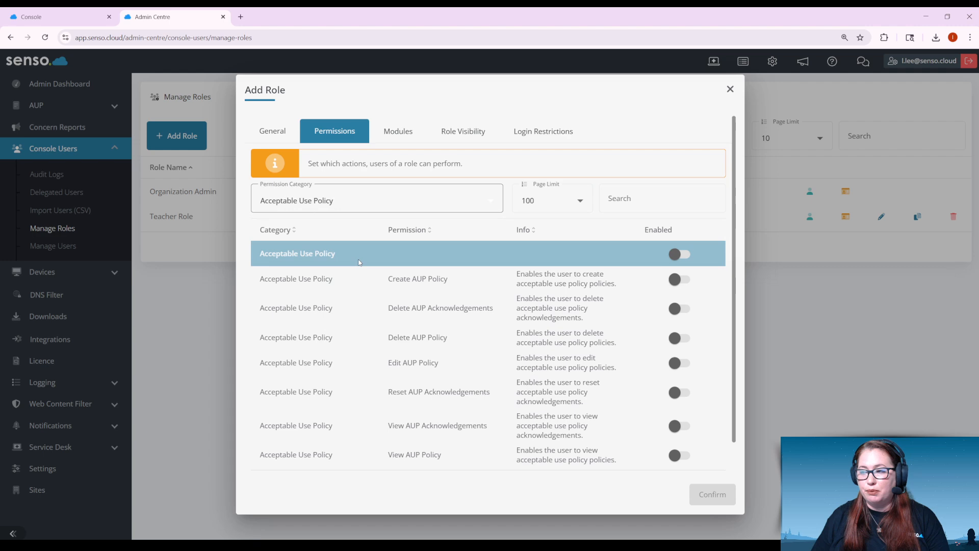
{"action": "left_click", "coordinate": [359, 206]}
{"action": "left_click", "coordinate": [325, 288]}
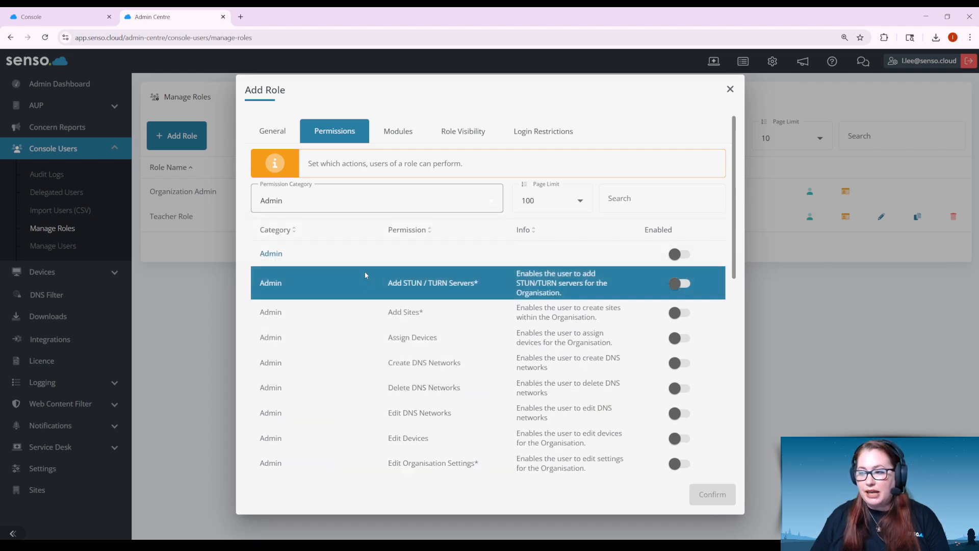
{"action": "left_click", "coordinate": [385, 207]}
{"action": "left_click", "coordinate": [346, 320]}
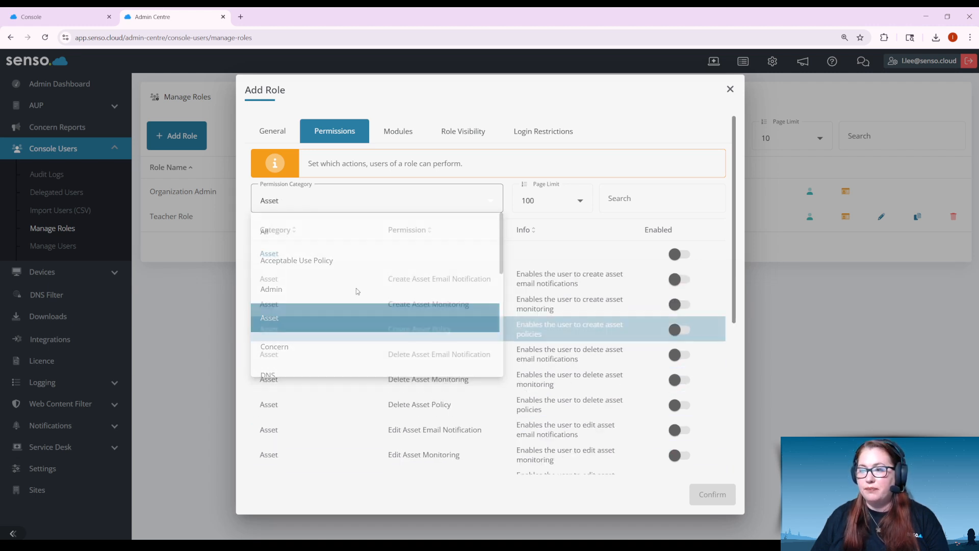
{"action": "left_click", "coordinate": [372, 204]}
{"action": "left_click", "coordinate": [332, 350]}
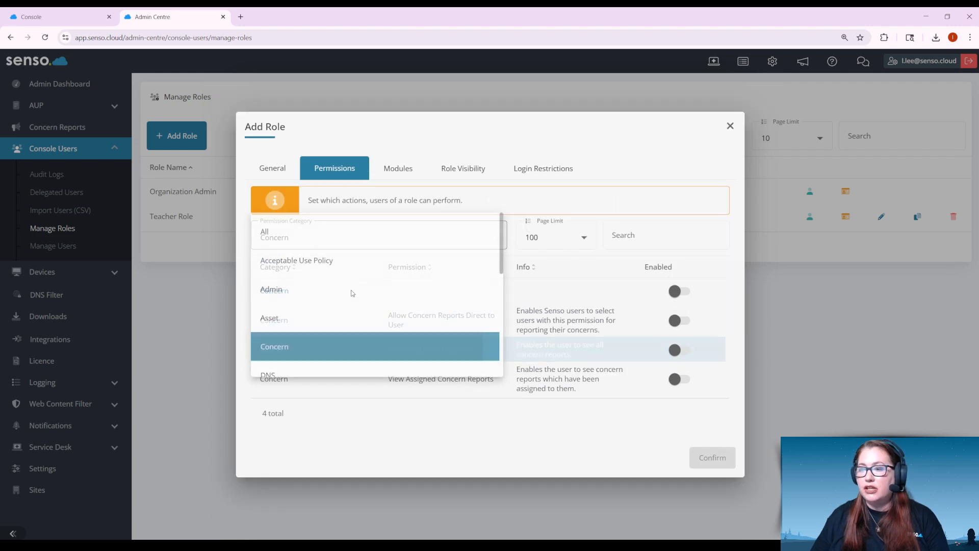
- View the role permissions filtered by the DNS, Device and General categories in turn
{"action": "left_click", "coordinate": [343, 245]}
{"action": "left_click", "coordinate": [306, 407]}
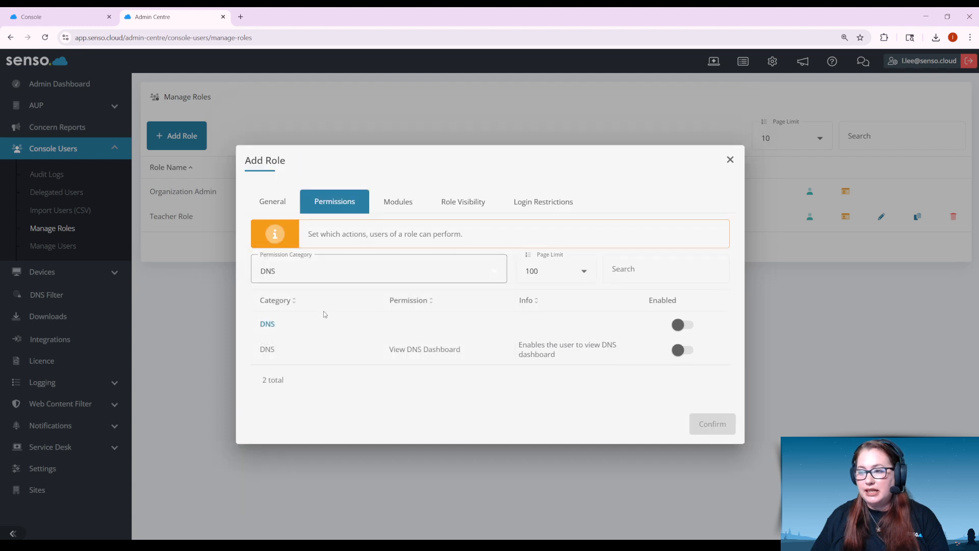
{"action": "left_click", "coordinate": [328, 271]}
{"action": "scroll", "coordinate": [332, 361], "scroll_direction": "down", "scroll_amount": 3}
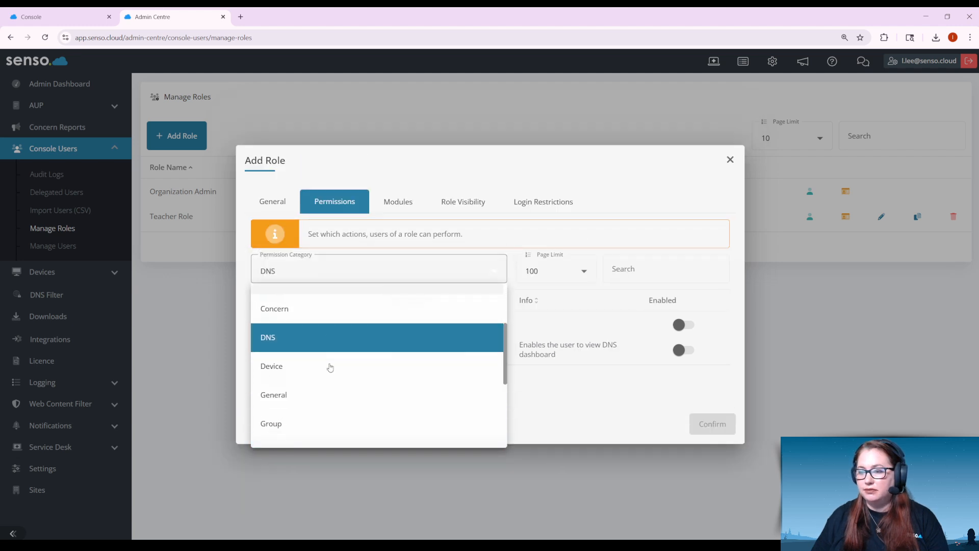
{"action": "left_click", "coordinate": [330, 324]}
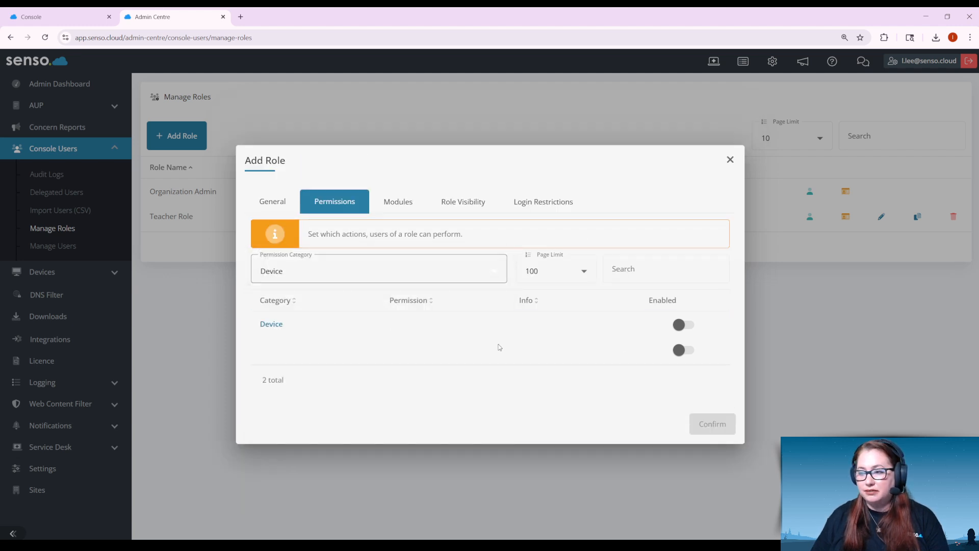
{"action": "left_click", "coordinate": [411, 272]}
{"action": "scroll", "coordinate": [343, 378], "scroll_direction": "down", "scroll_amount": 3}
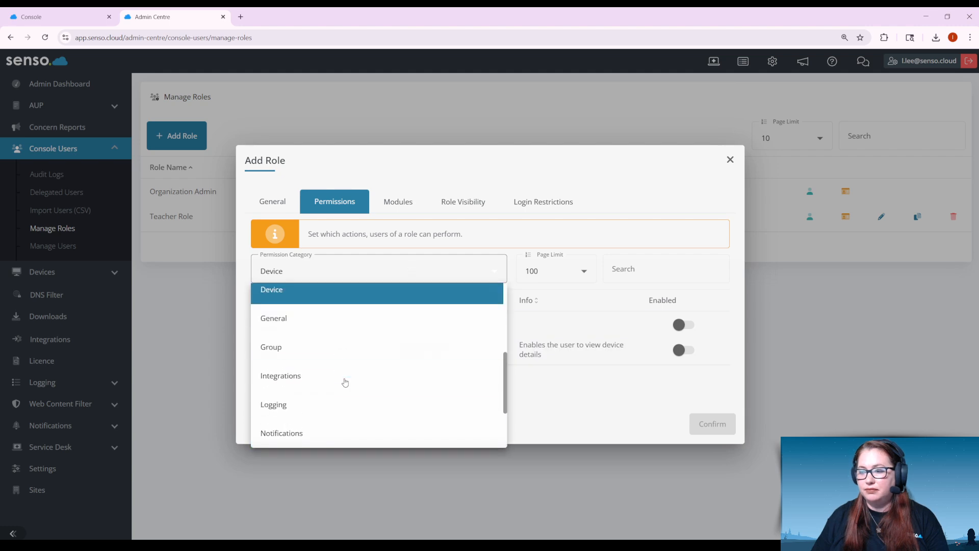
{"action": "left_click", "coordinate": [341, 317]}
- View the role permissions filtered by the Group, Integrations and Logging categories in turn
{"action": "left_click", "coordinate": [339, 255]}
{"action": "scroll", "coordinate": [339, 373], "scroll_direction": "down", "scroll_amount": 3}
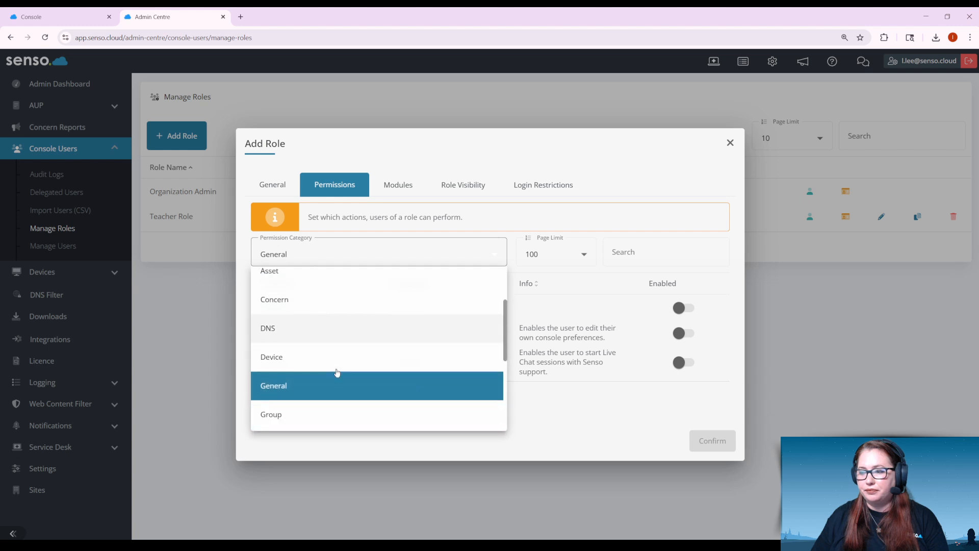
{"action": "left_click", "coordinate": [334, 359]}
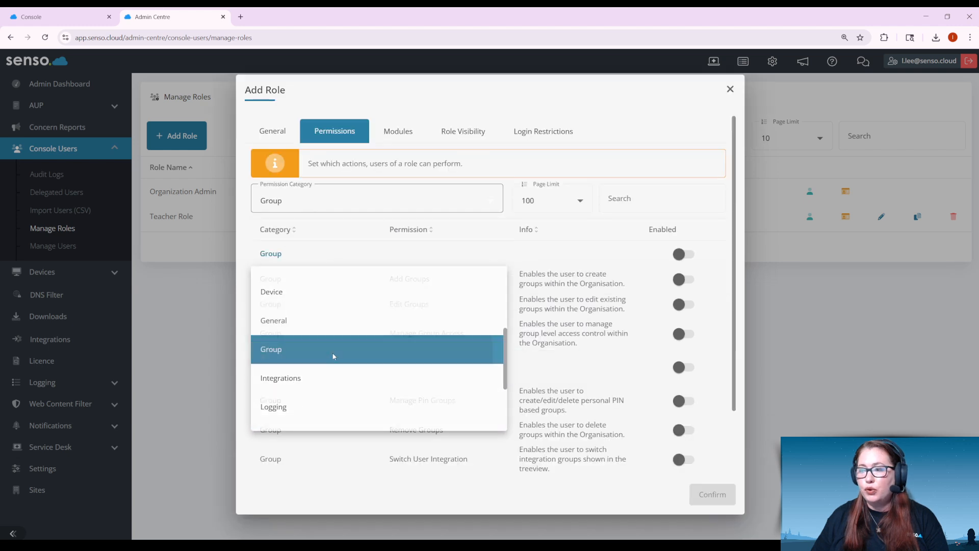
{"action": "left_click", "coordinate": [349, 207]}
{"action": "scroll", "coordinate": [327, 322], "scroll_direction": "down", "scroll_amount": 3}
{"action": "left_click", "coordinate": [329, 296]}
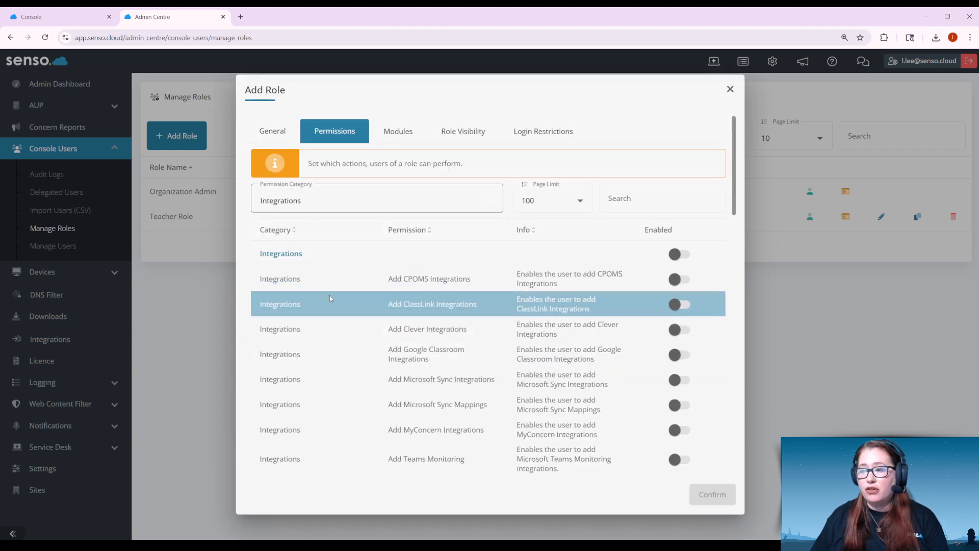
{"action": "left_click", "coordinate": [349, 206]}
{"action": "scroll", "coordinate": [325, 314], "scroll_direction": "down", "scroll_amount": 3}
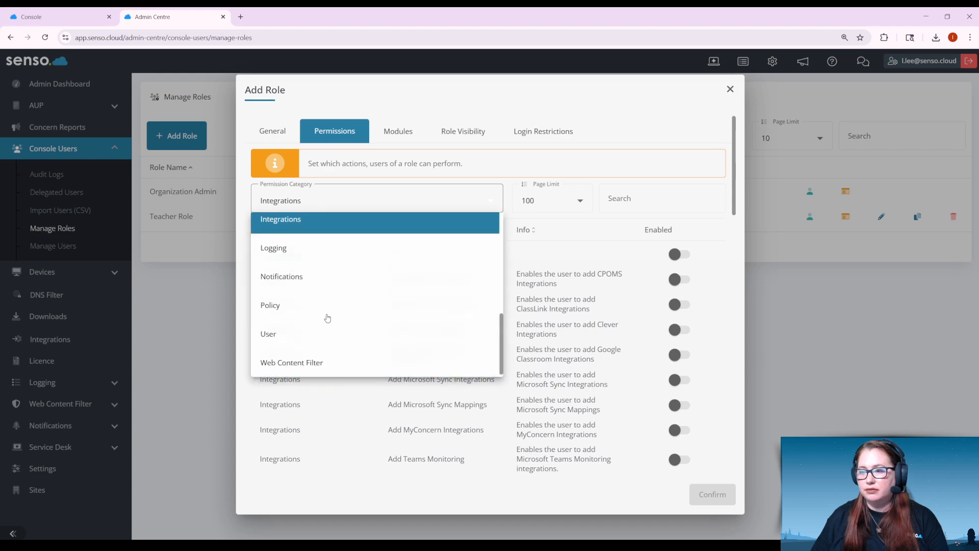
{"action": "left_click", "coordinate": [328, 262]}
- View the role permissions filtered by the Notifications, Policy and User categories in turn
{"action": "left_click", "coordinate": [342, 204]}
{"action": "scroll", "coordinate": [313, 327], "scroll_direction": "down", "scroll_amount": 3}
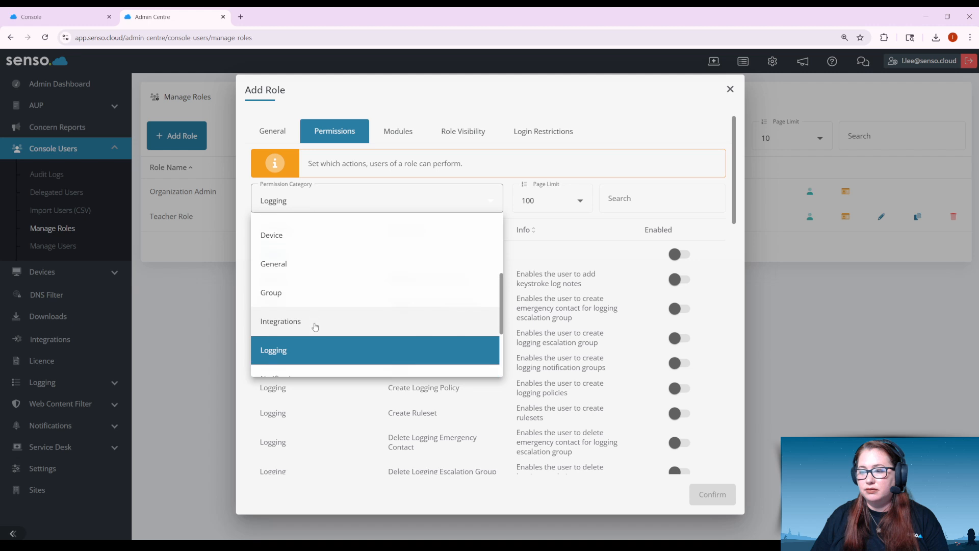
{"action": "left_click", "coordinate": [327, 272]}
{"action": "left_click", "coordinate": [354, 206]}
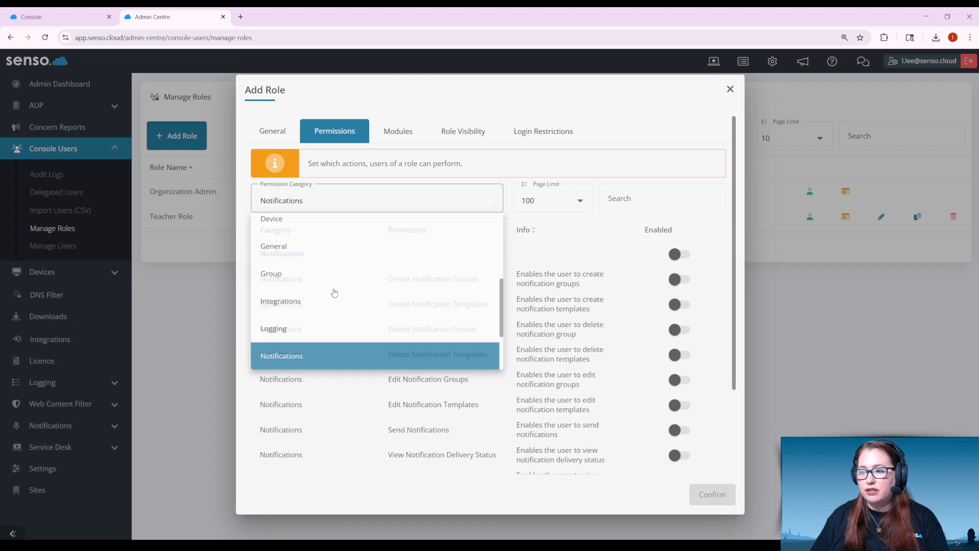
{"action": "scroll", "coordinate": [318, 361], "scroll_direction": "down", "scroll_amount": 1}
{"action": "scroll", "coordinate": [319, 360], "scroll_direction": "down", "scroll_amount": 1}
{"action": "left_click", "coordinate": [325, 301]}
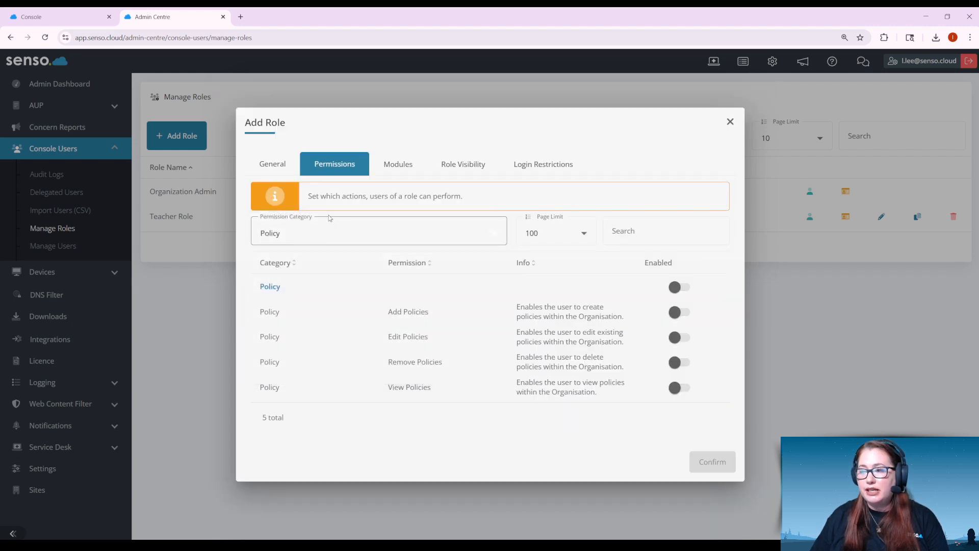
{"action": "left_click", "coordinate": [322, 233]}
{"action": "scroll", "coordinate": [317, 352], "scroll_direction": "down", "scroll_amount": 1}
{"action": "left_click", "coordinate": [316, 358]}
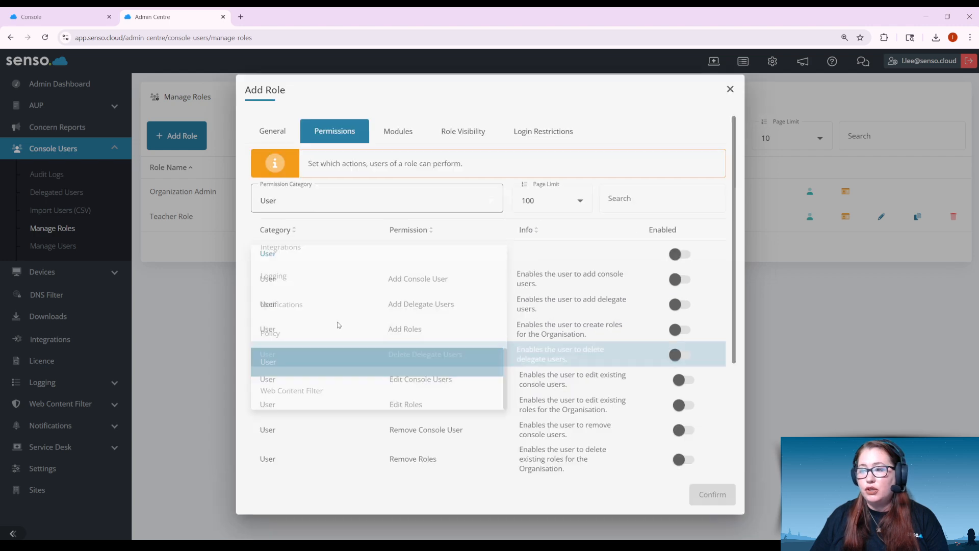
- View the Web Content Filter permissions and return the permission category filter to All
{"action": "left_click", "coordinate": [344, 208]}
{"action": "scroll", "coordinate": [319, 334], "scroll_direction": "down", "scroll_amount": 1}
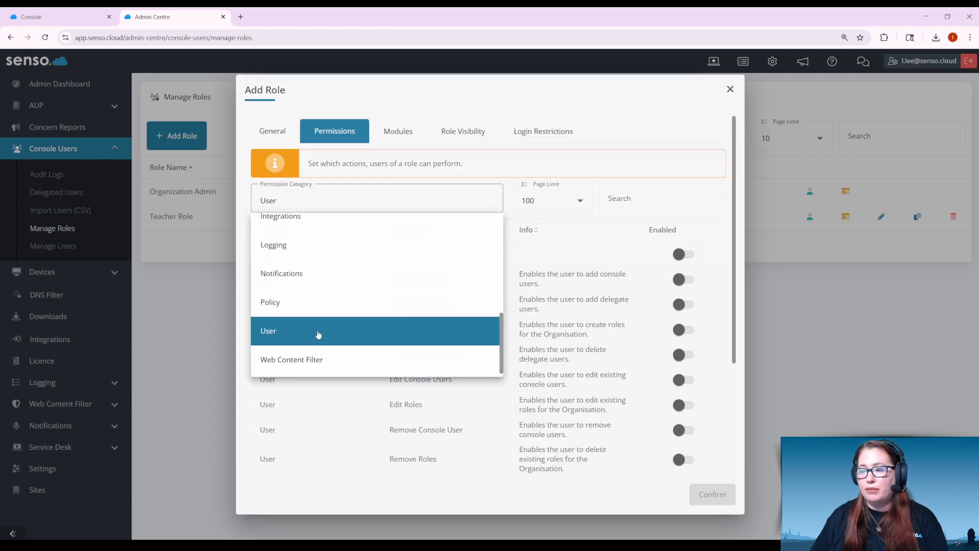
{"action": "left_click", "coordinate": [322, 357]}
{"action": "left_click", "coordinate": [349, 232]}
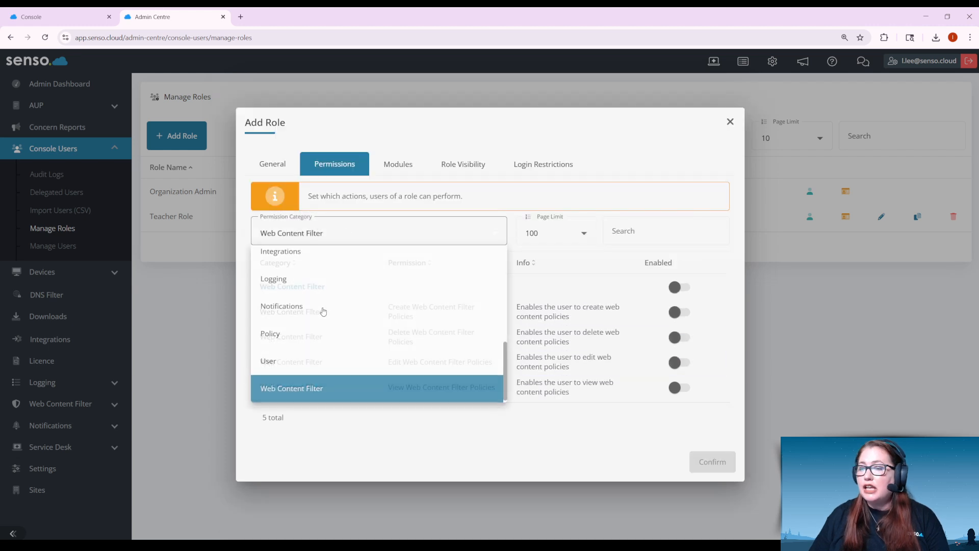
{"action": "scroll", "coordinate": [322, 312], "scroll_direction": "up", "scroll_amount": 1}
{"action": "scroll", "coordinate": [323, 312], "scroll_direction": "up", "scroll_amount": 3}
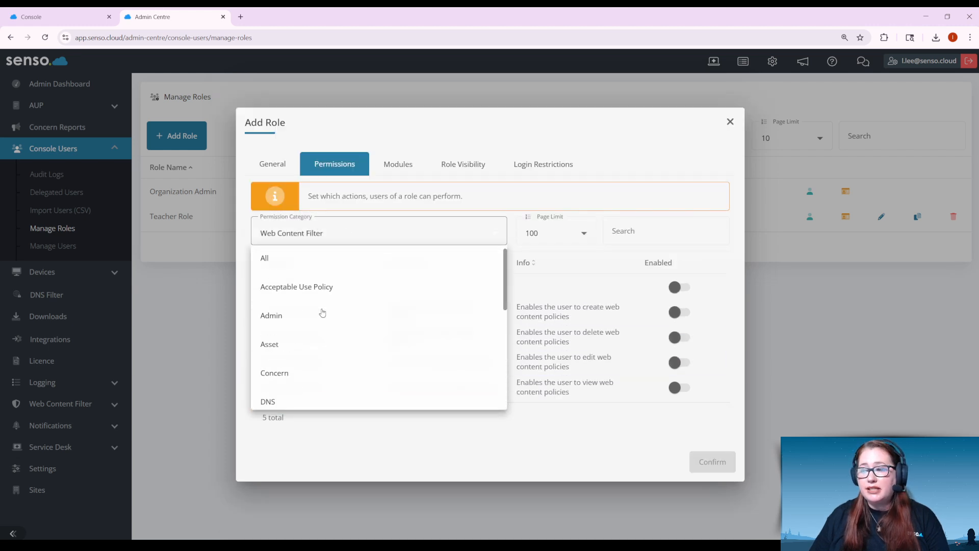
{"action": "left_click", "coordinate": [328, 267]}
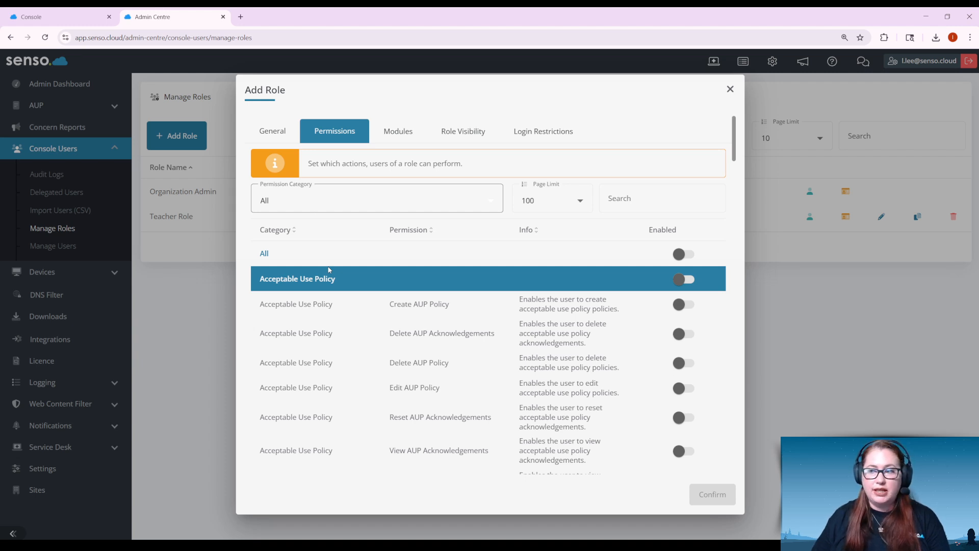
- Assign the Lock Screen, Remote Control, Remote Screen, Send Message and Mute Sound modules to the new role
{"action": "left_click", "coordinate": [406, 133]}
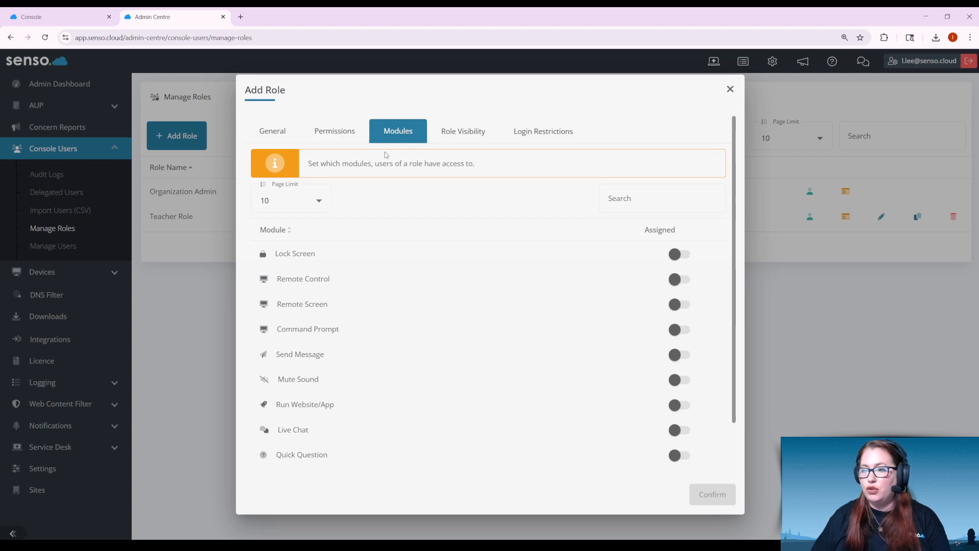
{"action": "left_click", "coordinate": [677, 255]}
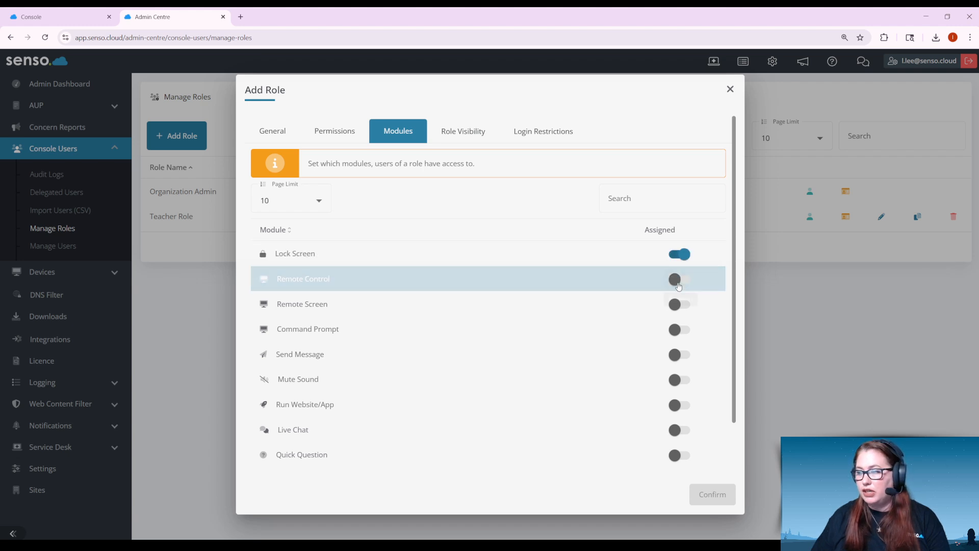
{"action": "left_click", "coordinate": [679, 280]}
{"action": "left_click", "coordinate": [679, 306]}
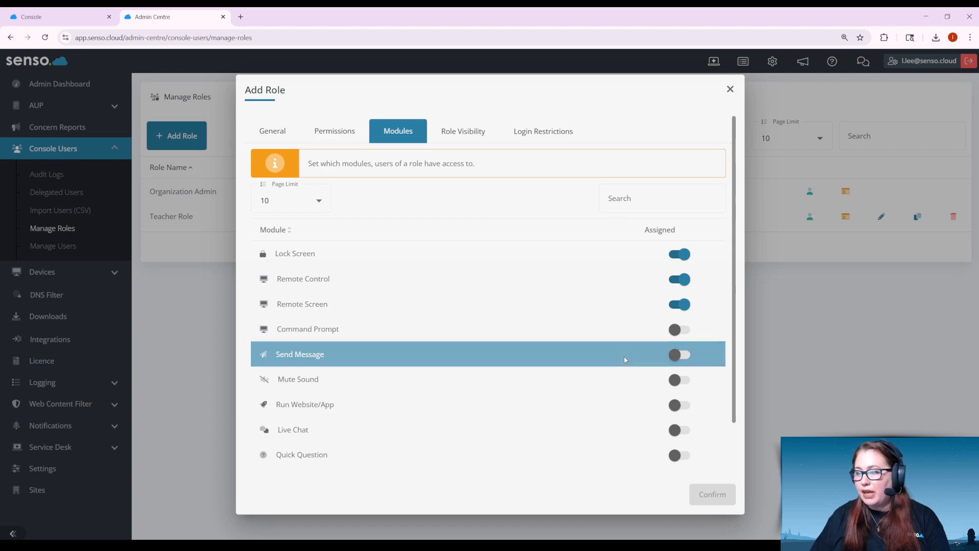
{"action": "left_click", "coordinate": [679, 357]}
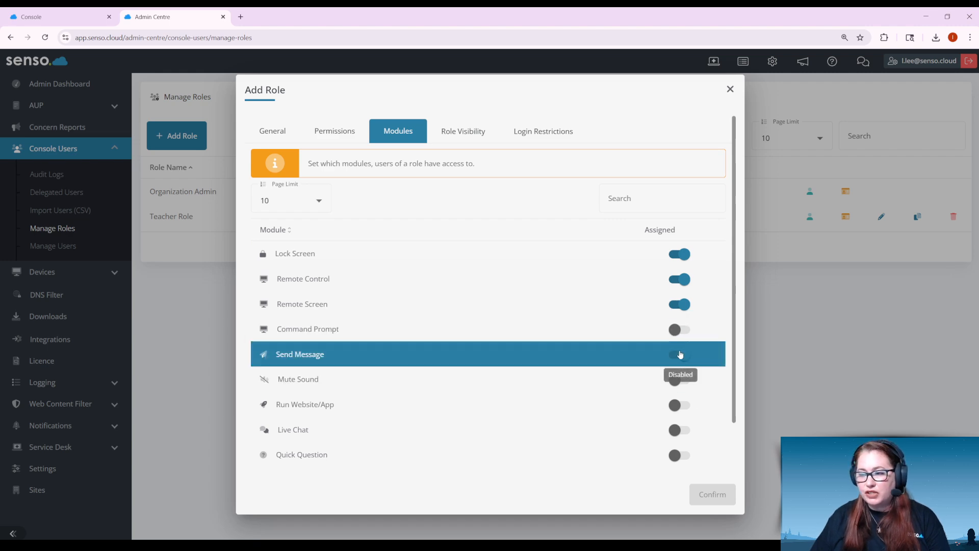
{"action": "left_click", "coordinate": [679, 385]}
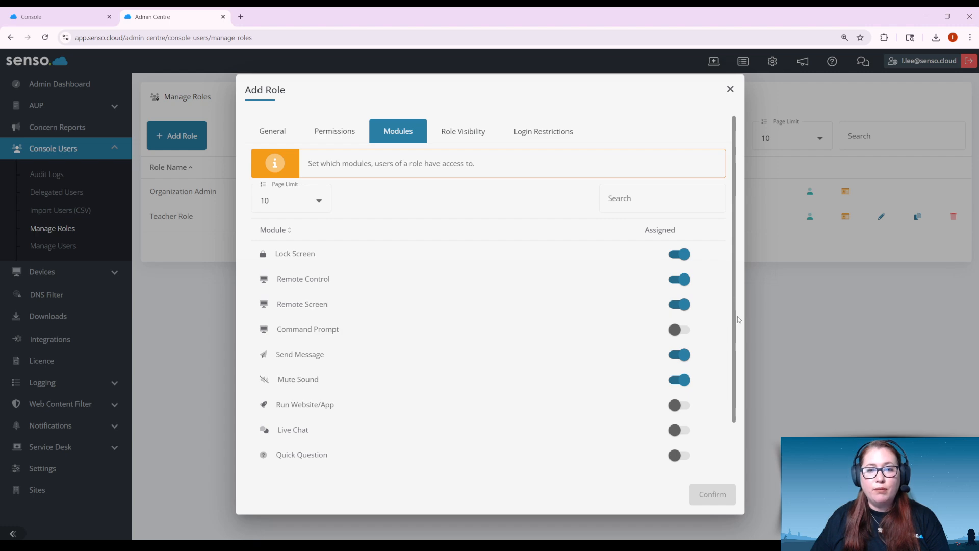
{"action": "scroll", "coordinate": [734, 398], "scroll_direction": "down", "scroll_amount": 1}
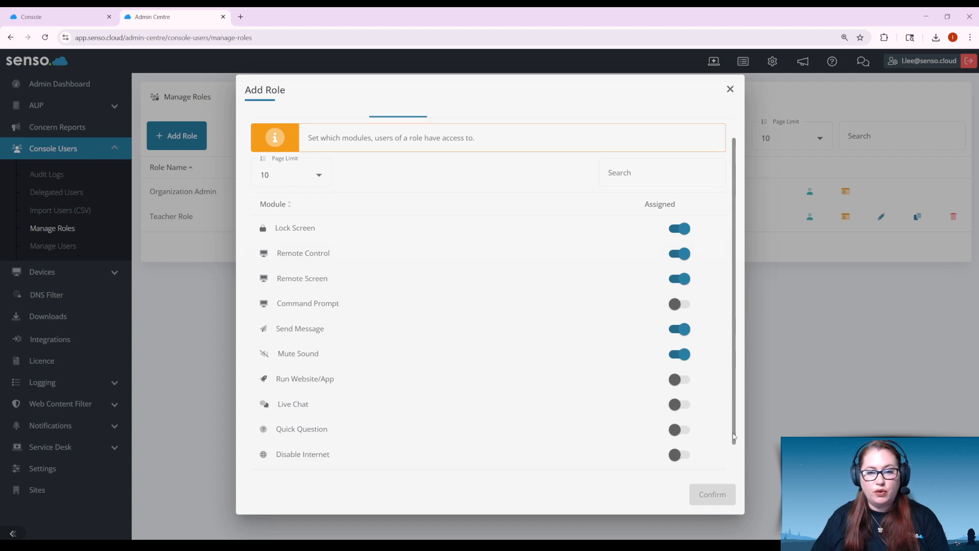
{"action": "scroll", "coordinate": [663, 393], "scroll_direction": "up", "scroll_amount": 1}
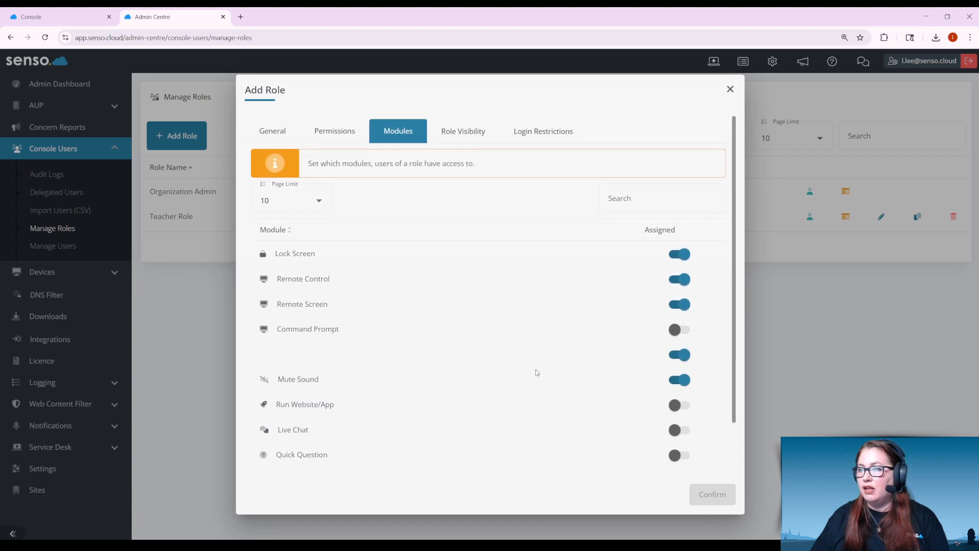
- Review the new role's visibility and login restriction settings, and close the role form without saving
{"action": "left_click", "coordinate": [468, 131]}
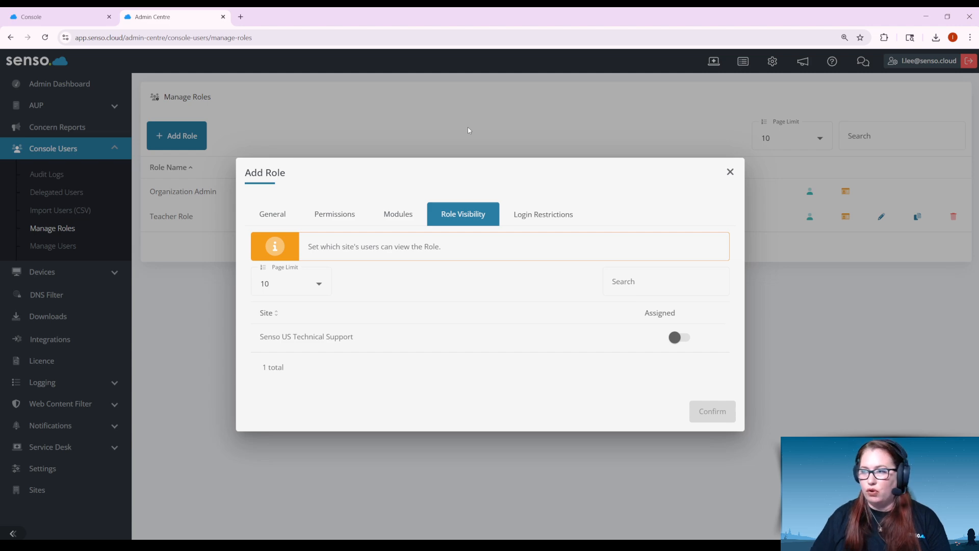
{"action": "left_click", "coordinate": [549, 213]}
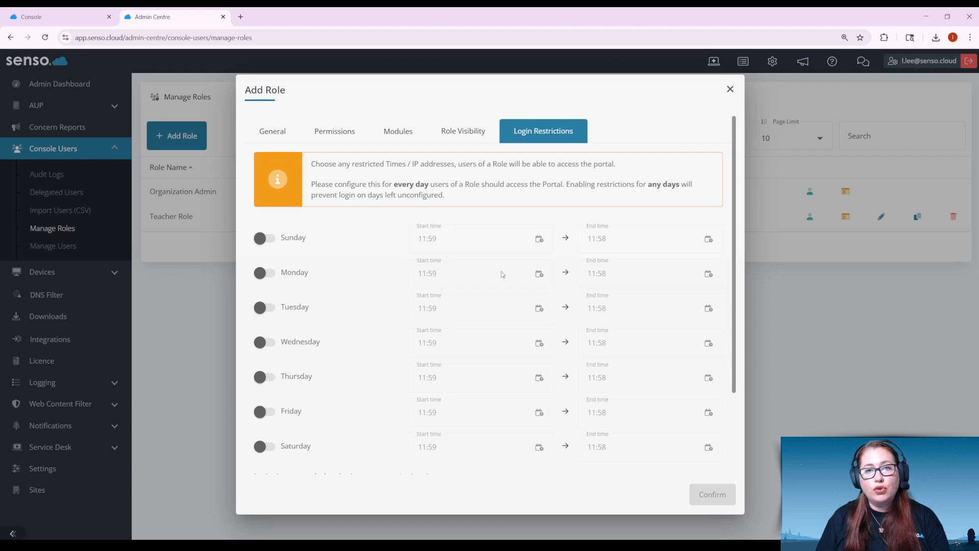
{"action": "scroll", "coordinate": [504, 284], "scroll_direction": "down", "scroll_amount": 3}
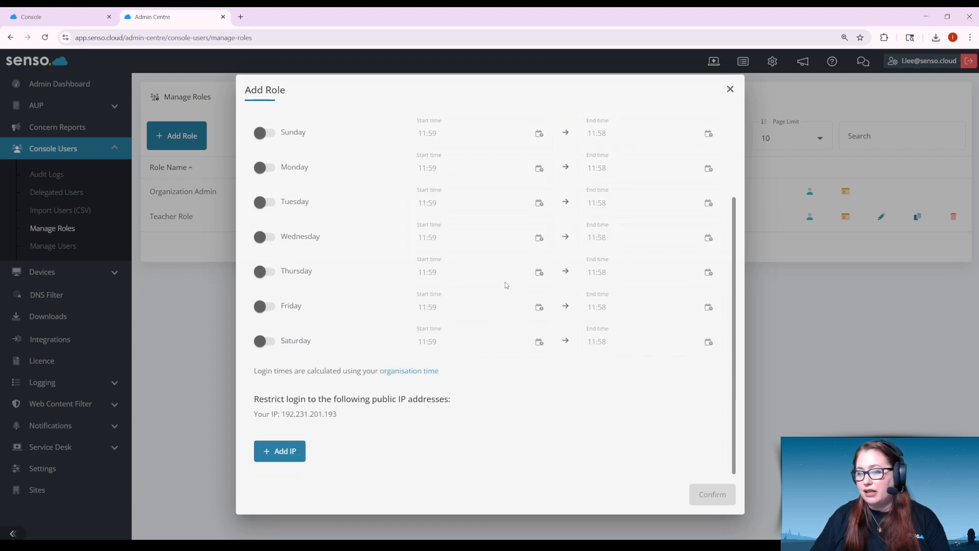
{"action": "scroll", "coordinate": [505, 284], "scroll_direction": "up", "scroll_amount": 3}
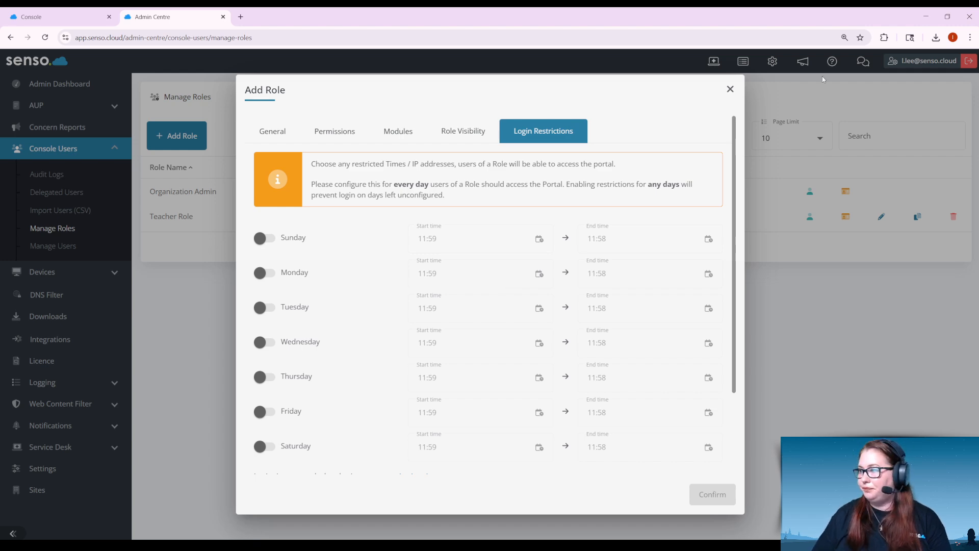
{"action": "left_click", "coordinate": [730, 90]}
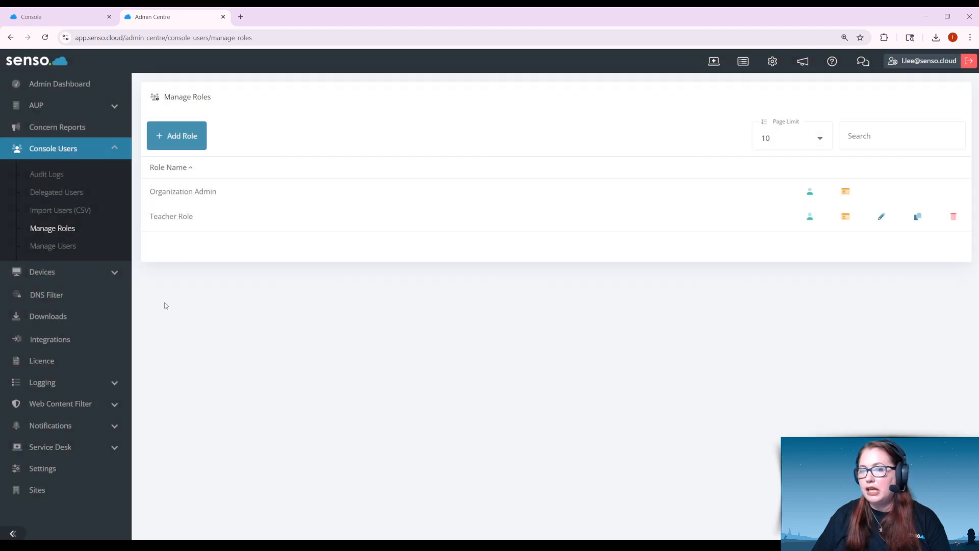
- Start adding a new console user in user management and select the default text of the display name
{"action": "left_click", "coordinate": [60, 246]}
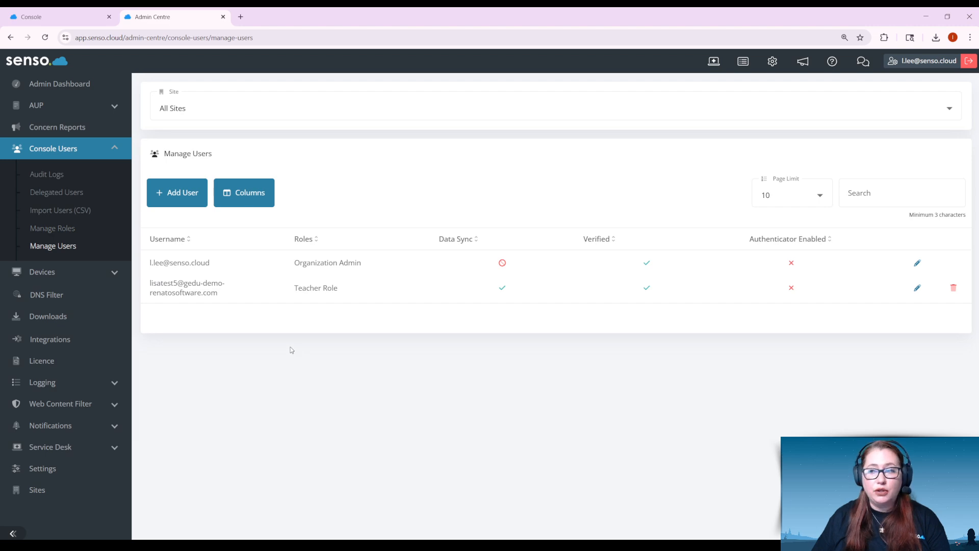
{"action": "left_click", "coordinate": [184, 196]}
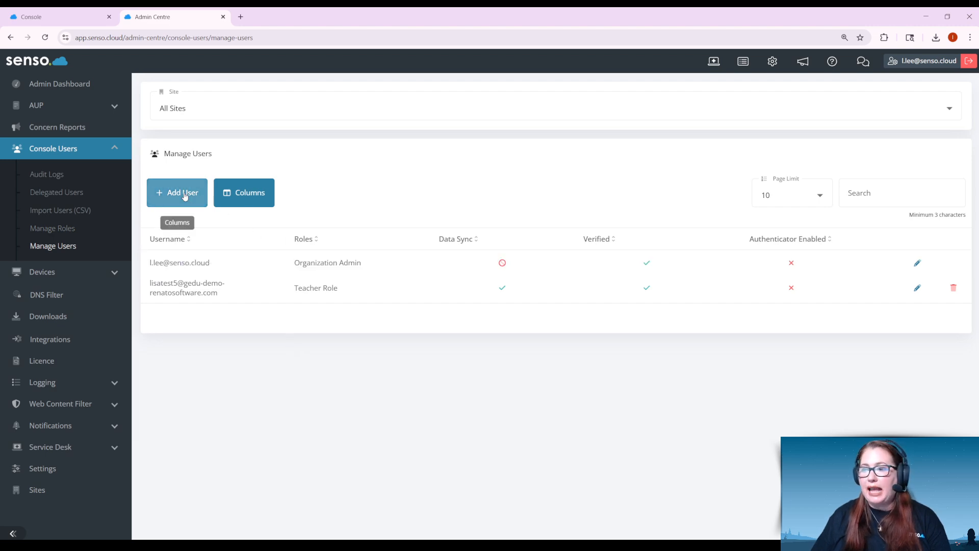
{"action": "left_click", "coordinate": [317, 261]}
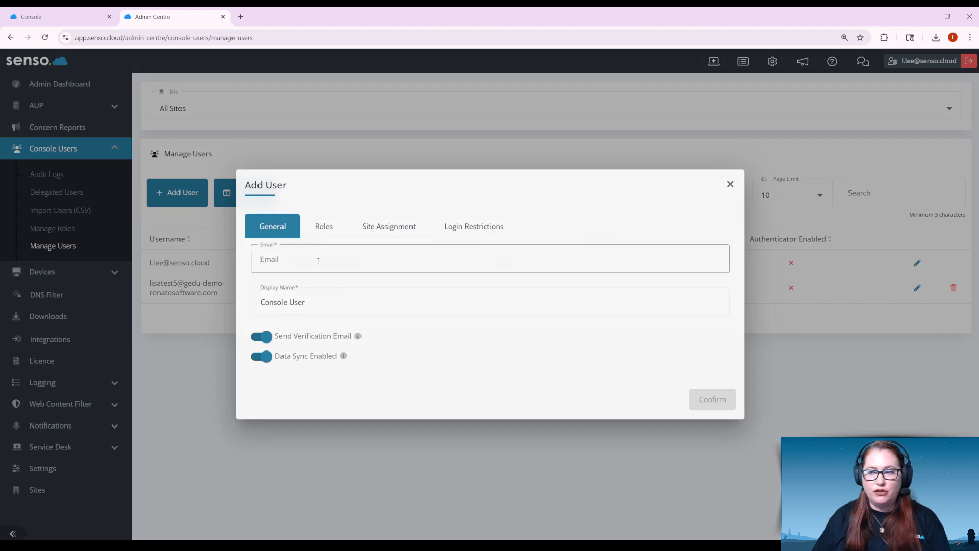
{"action": "left_click", "coordinate": [309, 302]}
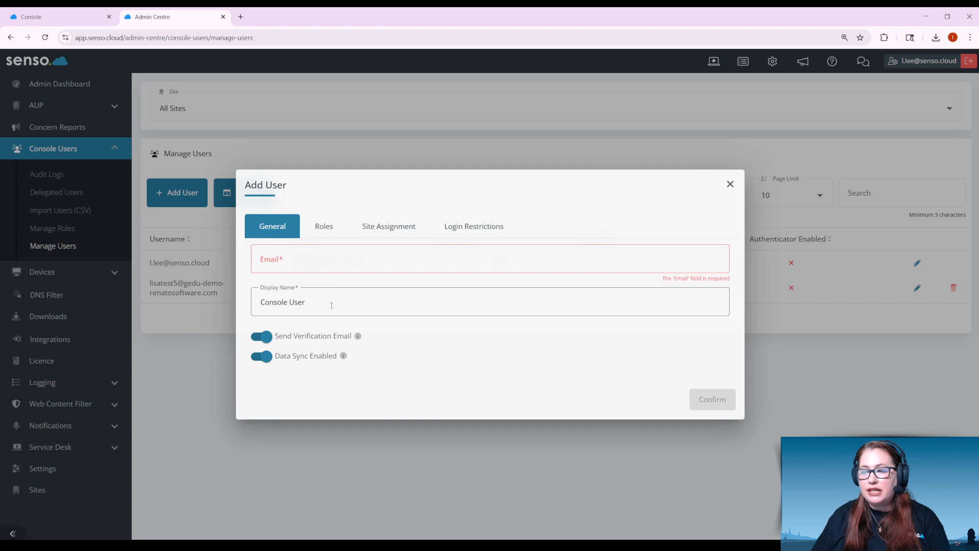
{"action": "left_click_drag", "start_coordinate": [332, 306], "coordinate": [244, 301]}
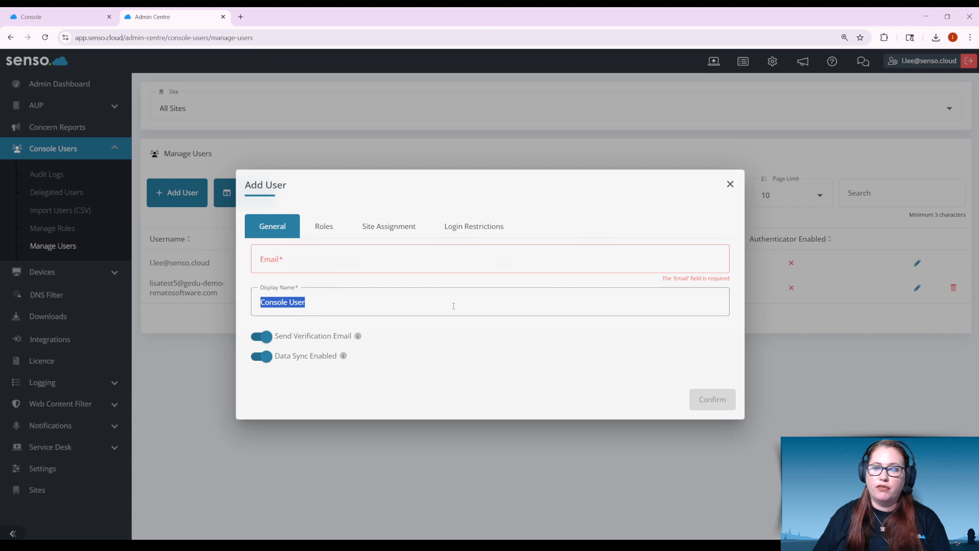
- Switch the new user's verification email and data sync options off and back on
{"action": "left_click", "coordinate": [263, 336]}
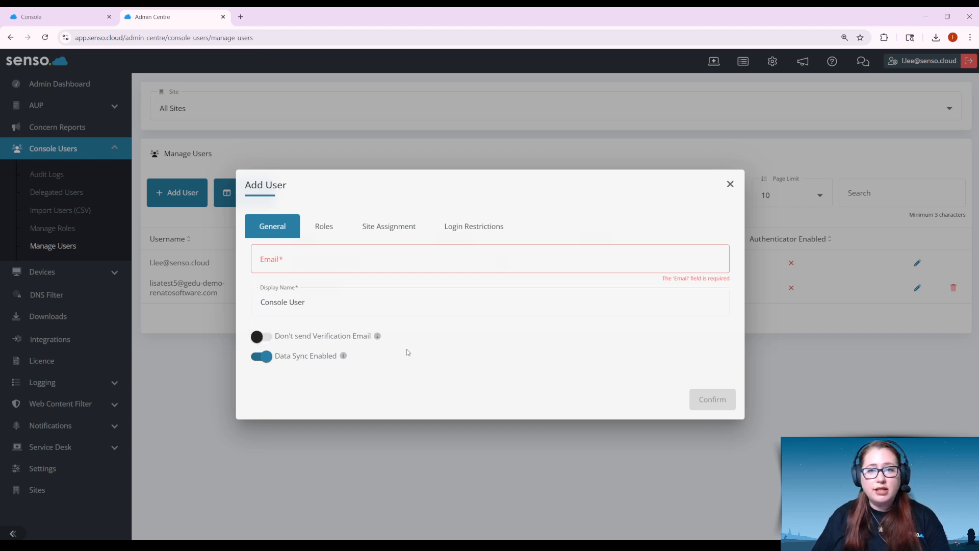
{"action": "left_click", "coordinate": [260, 336]}
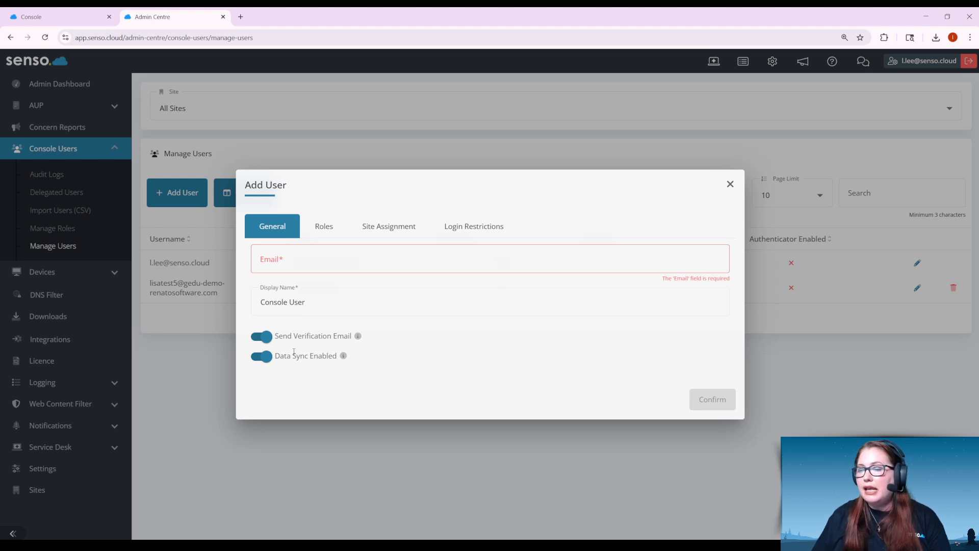
{"action": "left_click", "coordinate": [268, 358]}
{"action": "left_click", "coordinate": [267, 358]}
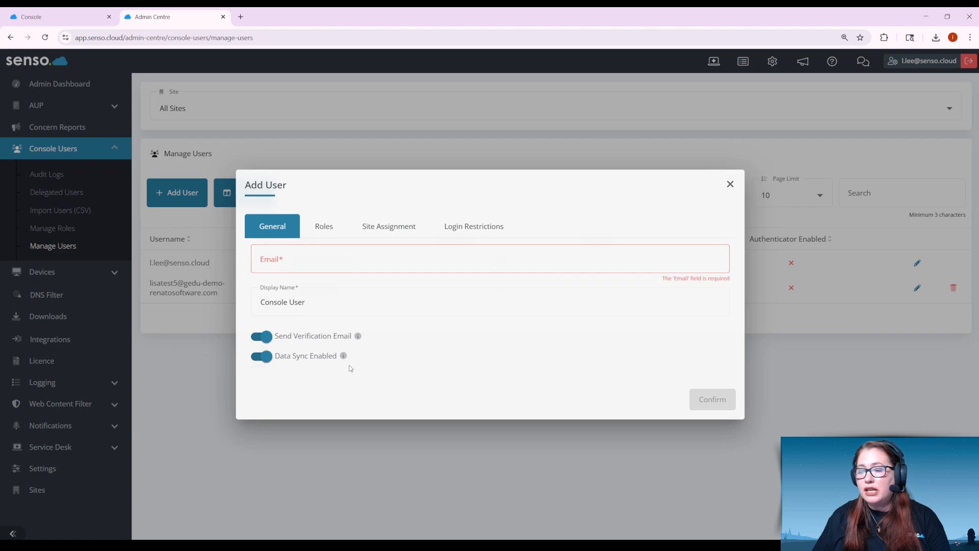
{"action": "mouse_move", "coordinate": [345, 359]}
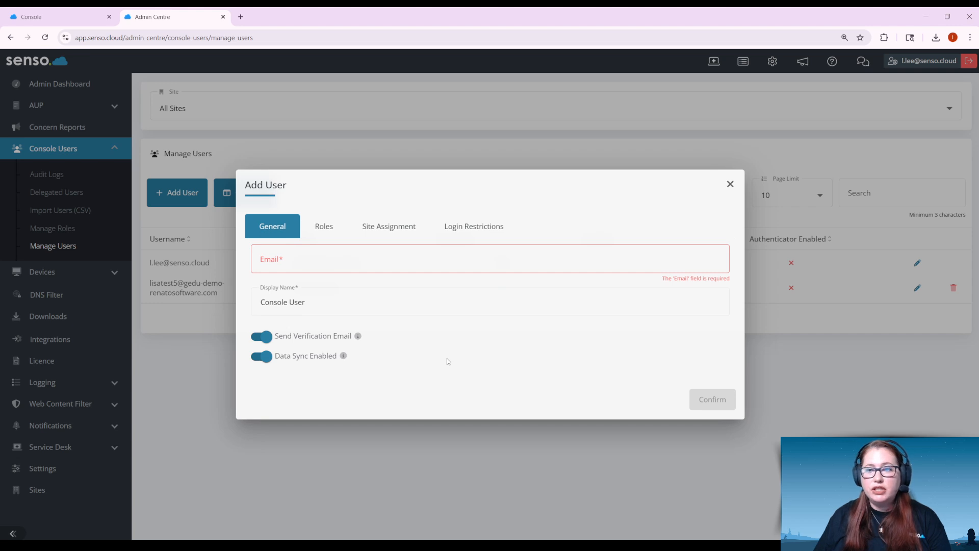
{"action": "left_click", "coordinate": [264, 360]}
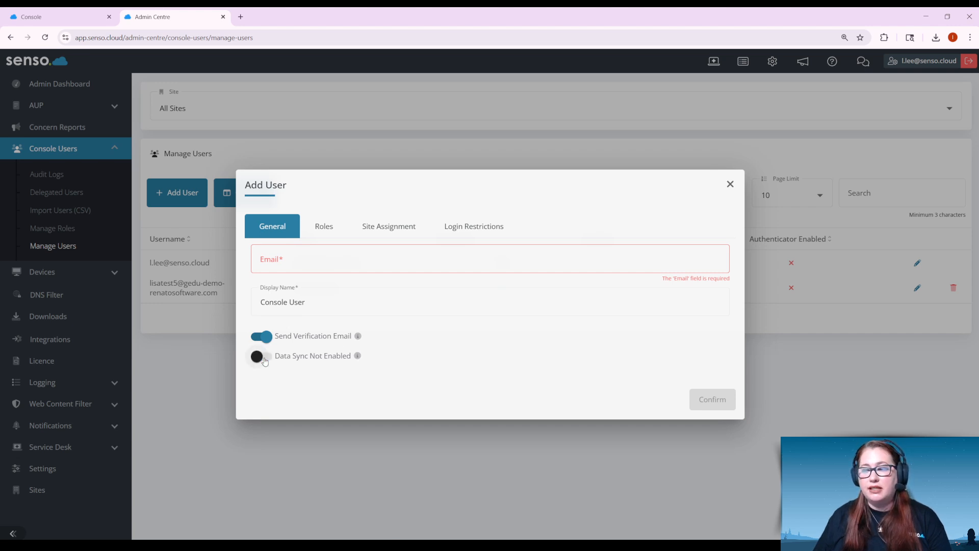
{"action": "left_click", "coordinate": [264, 360]}
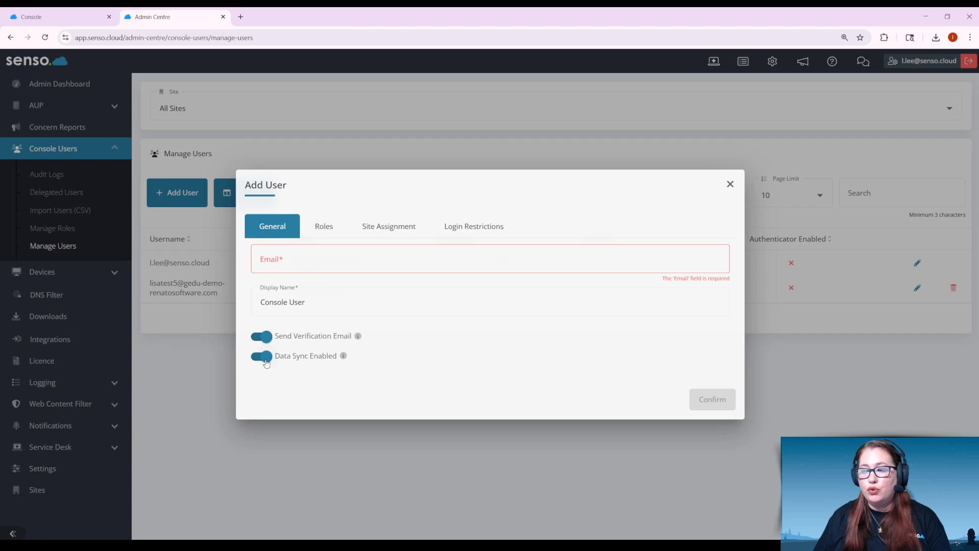
- Switch off the new user's data sync, and try out the role assignment by assigning and unassigning Organization Admin
{"action": "left_click", "coordinate": [266, 362]}
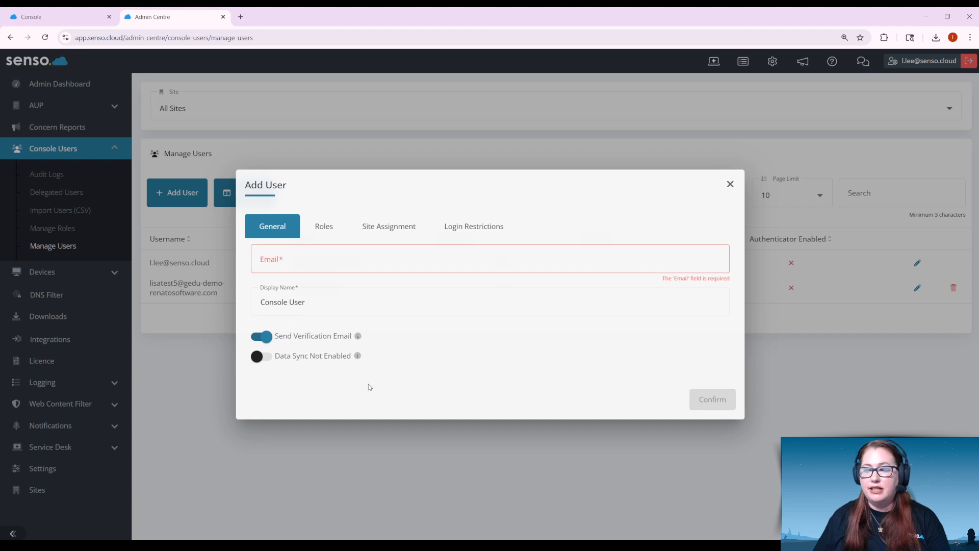
{"action": "left_click", "coordinate": [321, 224]}
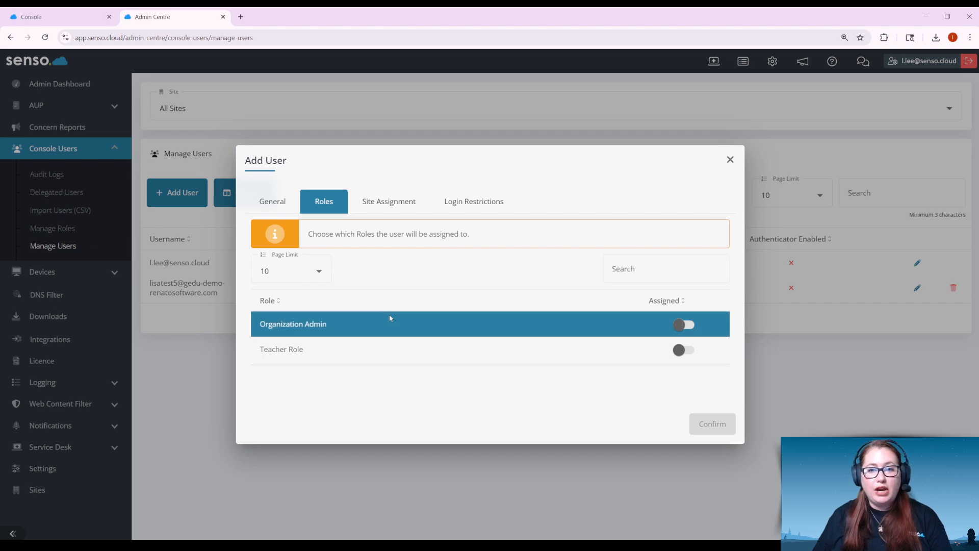
{"action": "left_click", "coordinate": [684, 324]}
{"action": "left_click", "coordinate": [683, 351]}
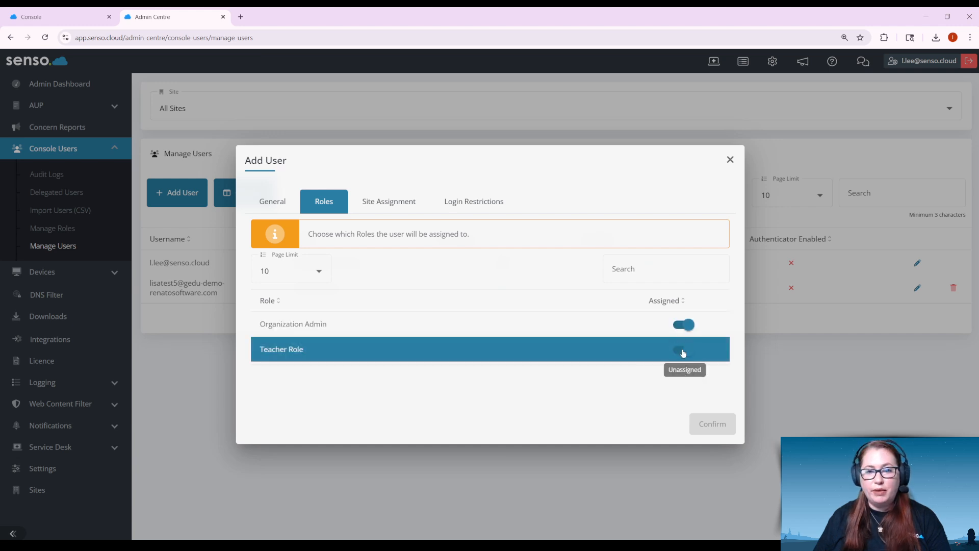
{"action": "left_click", "coordinate": [684, 324]}
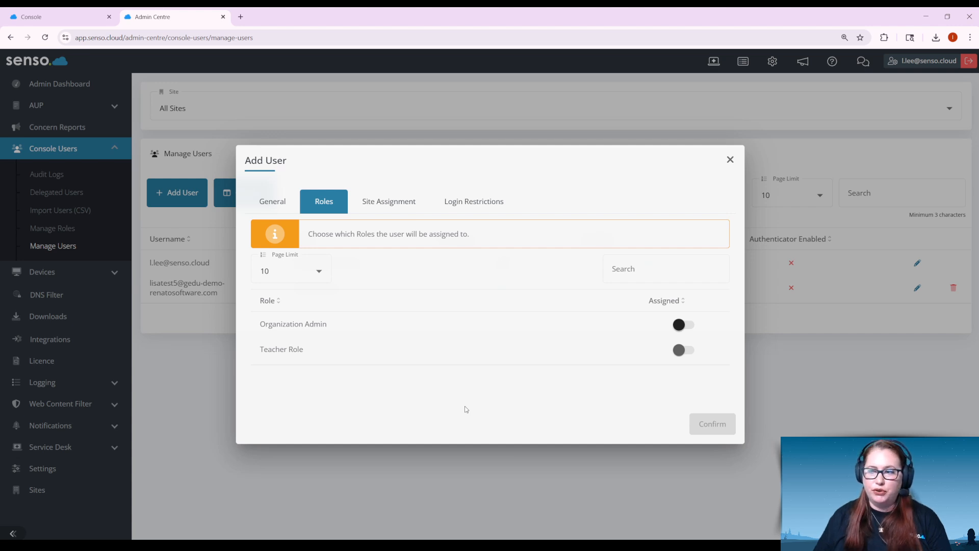
- Review the new user's site assignment and login restriction settings, and close the user form without saving
{"action": "left_click", "coordinate": [384, 206]}
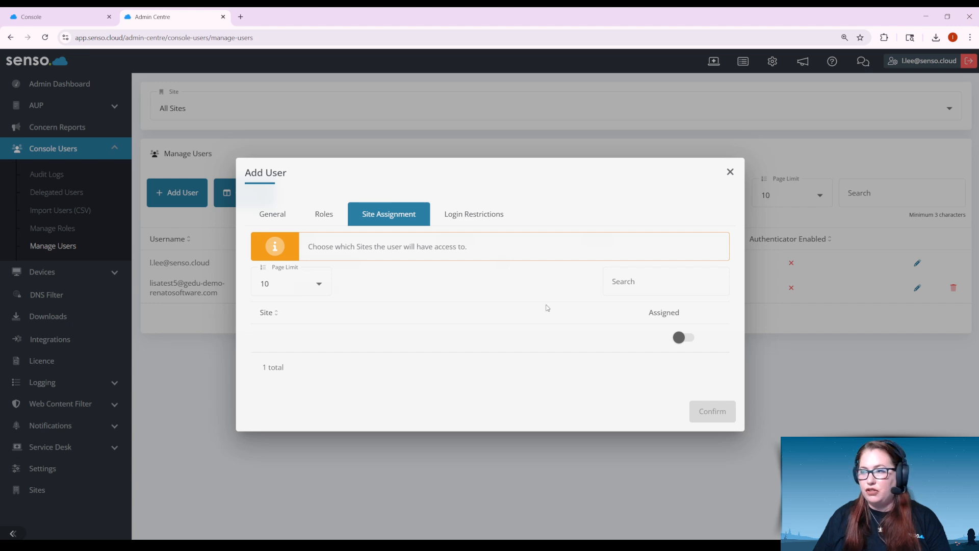
{"action": "left_click", "coordinate": [482, 217]}
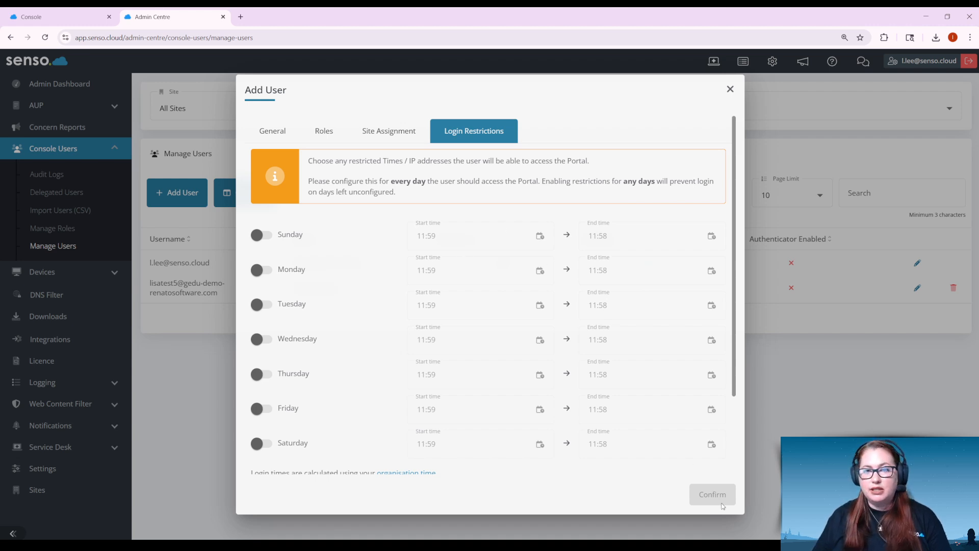
{"action": "left_click", "coordinate": [730, 90]}
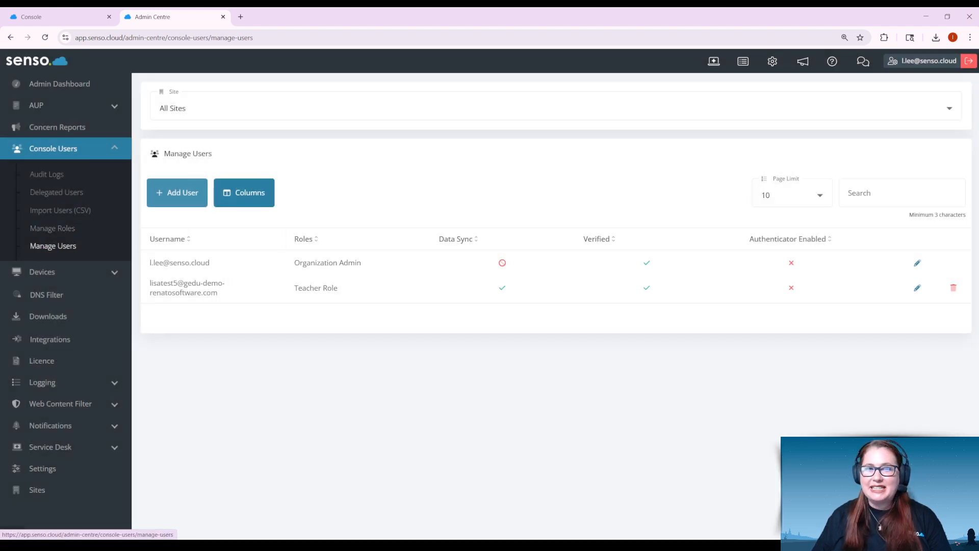